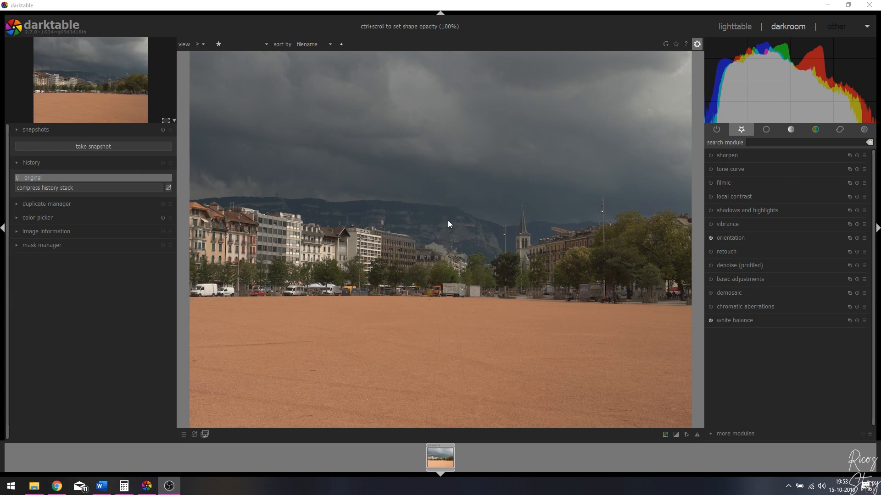
Step: Enable filmic with middle grey luminance at 14.92%, white relative exposure at 2.39 EV and black relative exposure at -8.31 EV
{"action": "left_click", "coordinate": [710, 183]}
{"action": "left_click", "coordinate": [724, 183]}
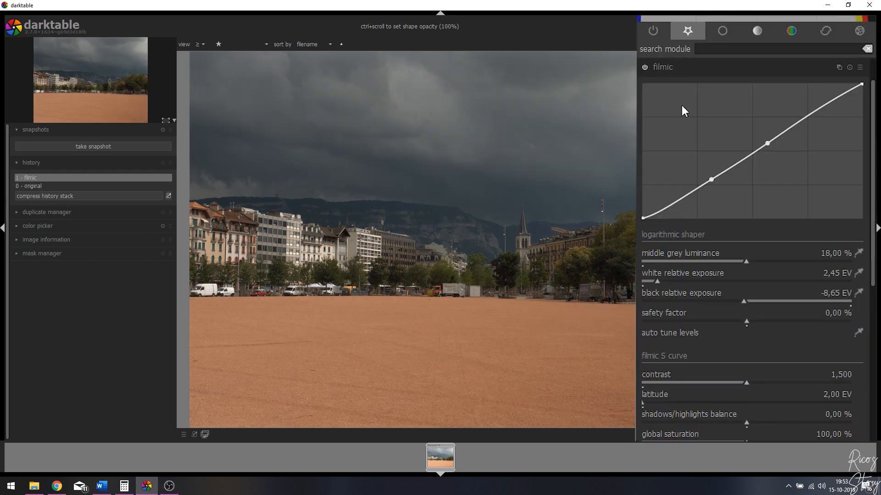
{"action": "left_click_drag", "start_coordinate": [754, 262], "coordinate": [728, 261]}
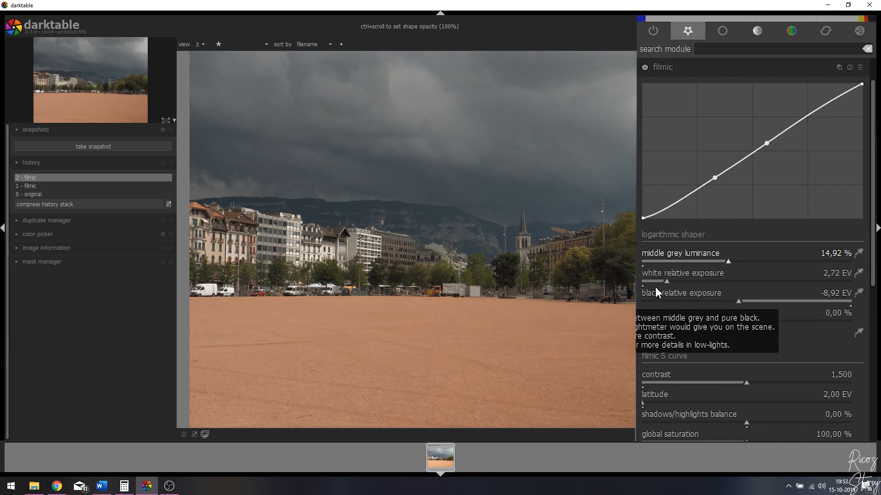
{"action": "left_click_drag", "start_coordinate": [665, 279], "coordinate": [655, 280]}
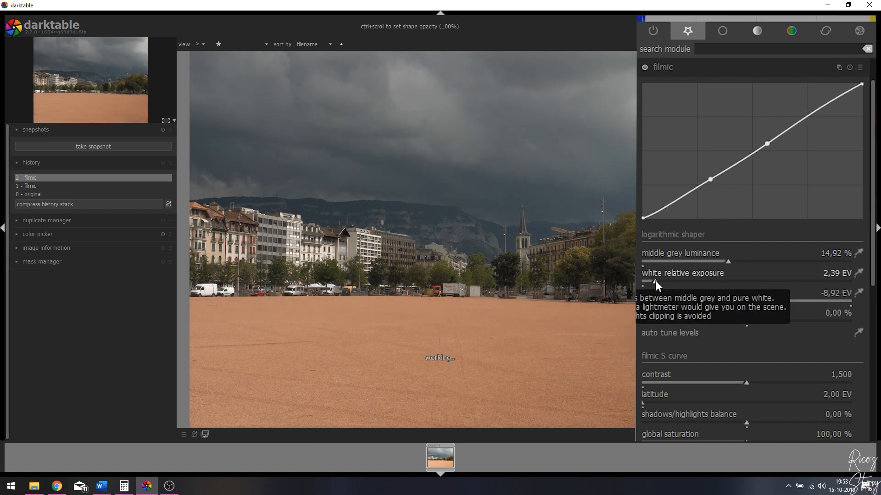
{"action": "left_click_drag", "start_coordinate": [736, 301], "coordinate": [750, 299]}
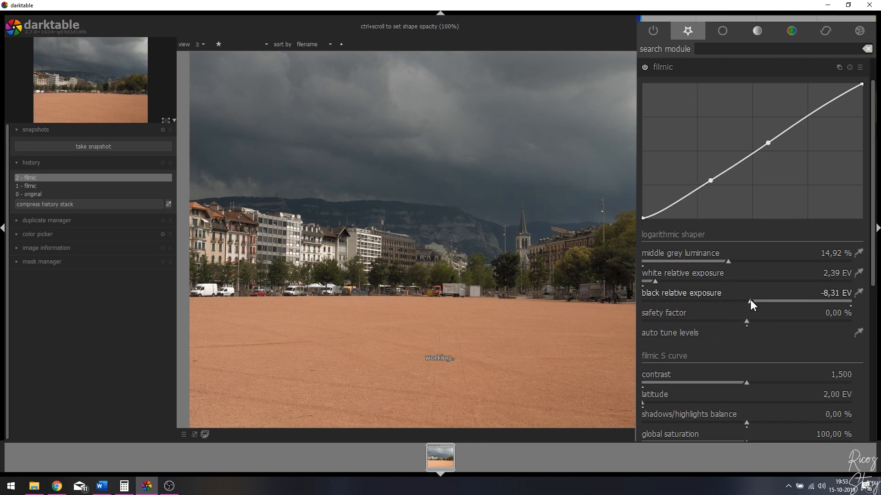
Step: Set the filmic contrast to 1.676 and compare the photo with the module off and on
{"action": "left_click_drag", "start_coordinate": [748, 383], "coordinate": [775, 383]}
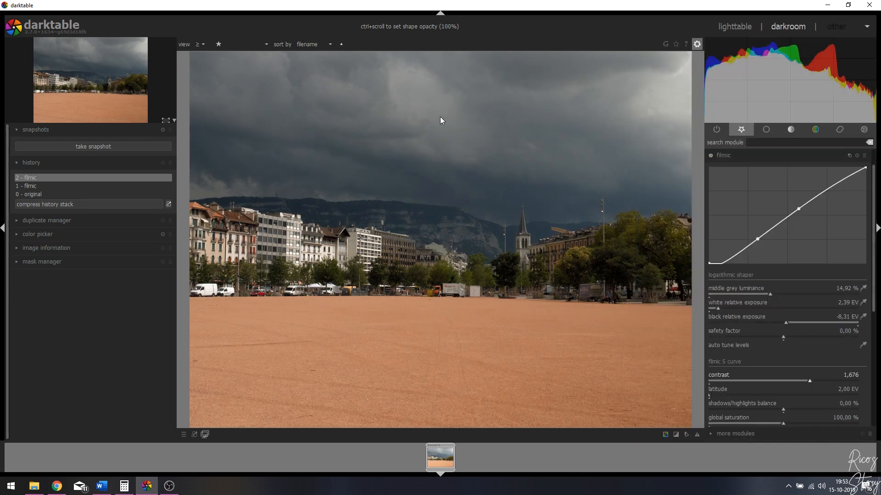
{"action": "left_click", "coordinate": [710, 156]}
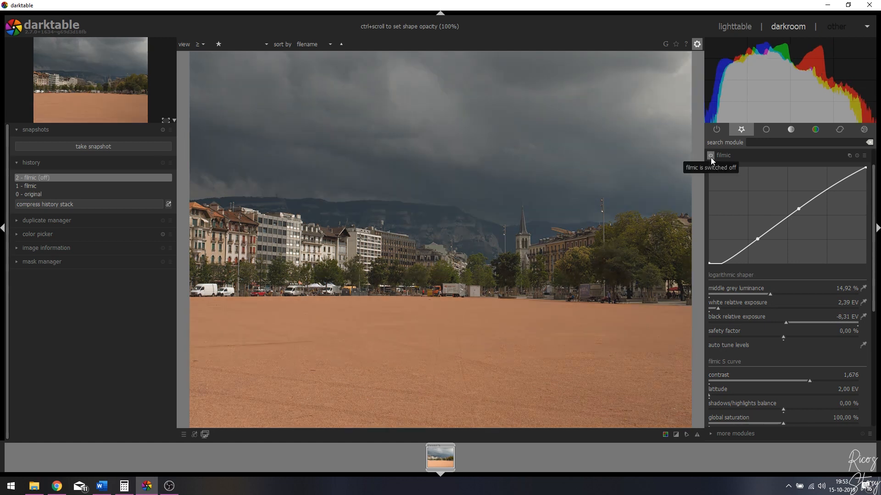
{"action": "left_click", "coordinate": [711, 155]}
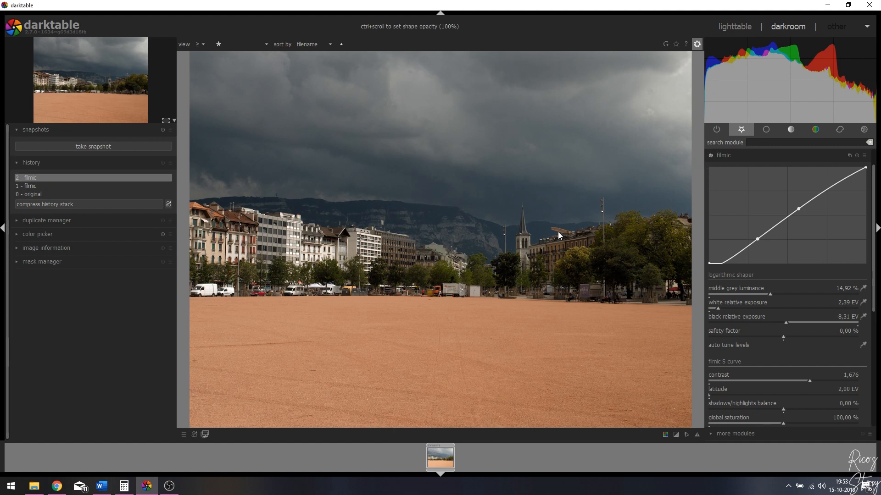
Step: Try a much stronger global saturation in filmic and reset it to 100%
{"action": "scroll", "coordinate": [870, 247], "scroll_direction": "down", "scroll_amount": 3}
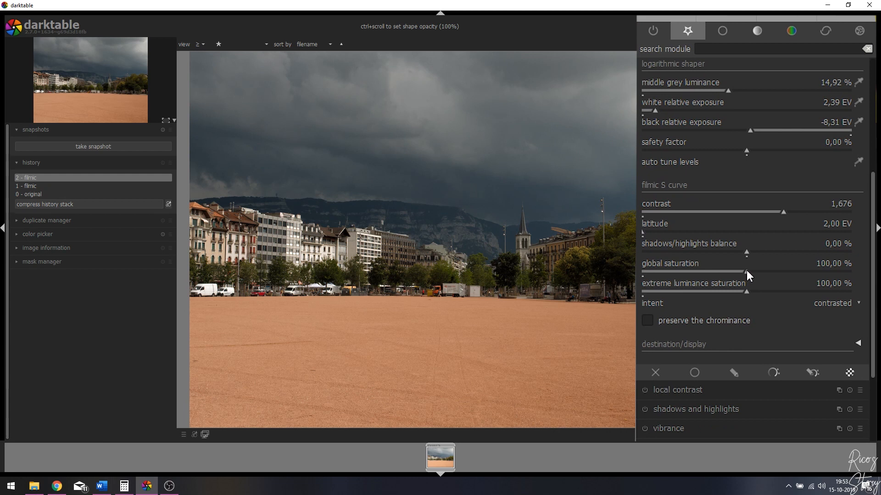
{"action": "left_click_drag", "start_coordinate": [747, 271], "coordinate": [816, 274]}
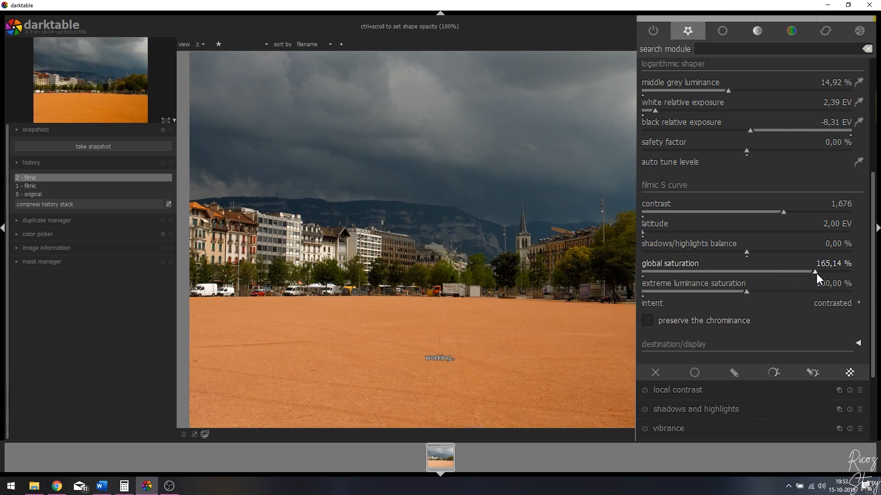
{"action": "double_click", "coordinate": [650, 269]}
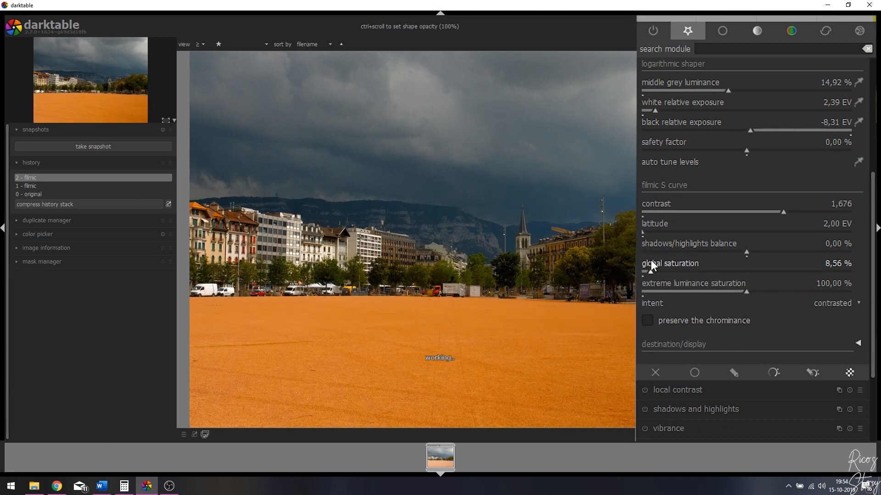
Step: Turn on chrominance preservation in filmic and collapse the module
{"action": "left_click", "coordinate": [648, 318]}
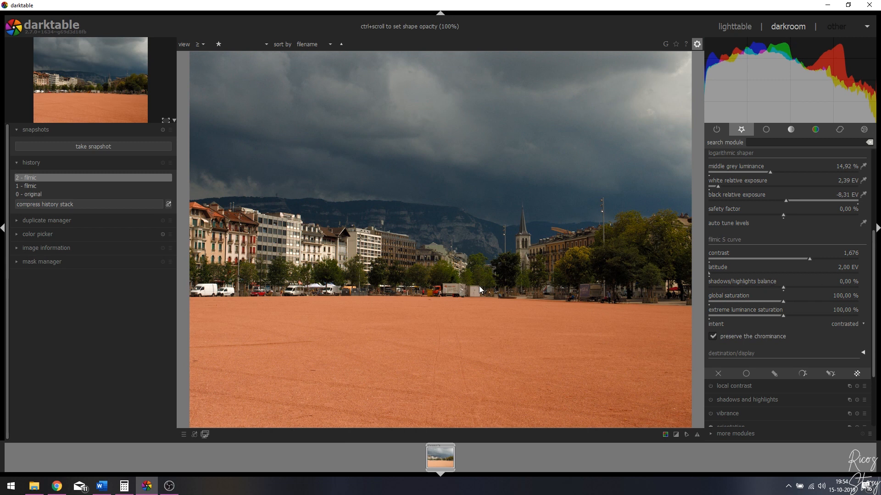
{"action": "scroll", "coordinate": [735, 157], "scroll_direction": "up", "scroll_amount": 5}
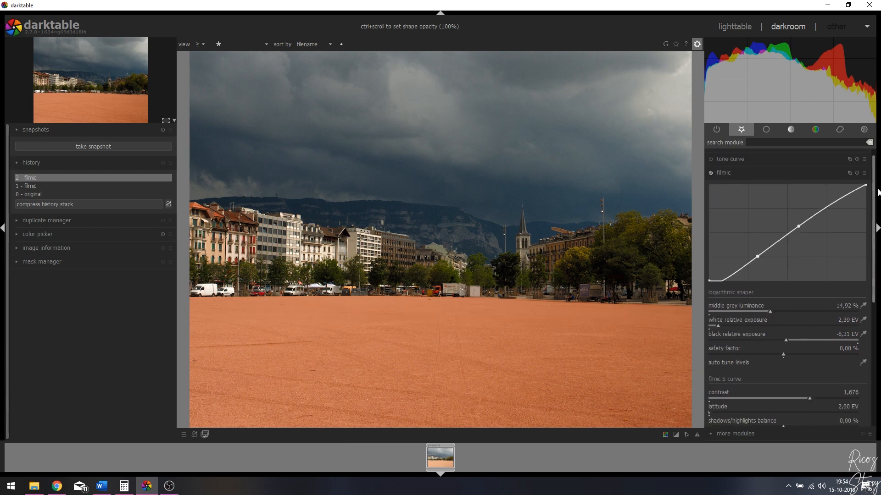
{"action": "left_click", "coordinate": [727, 183]}
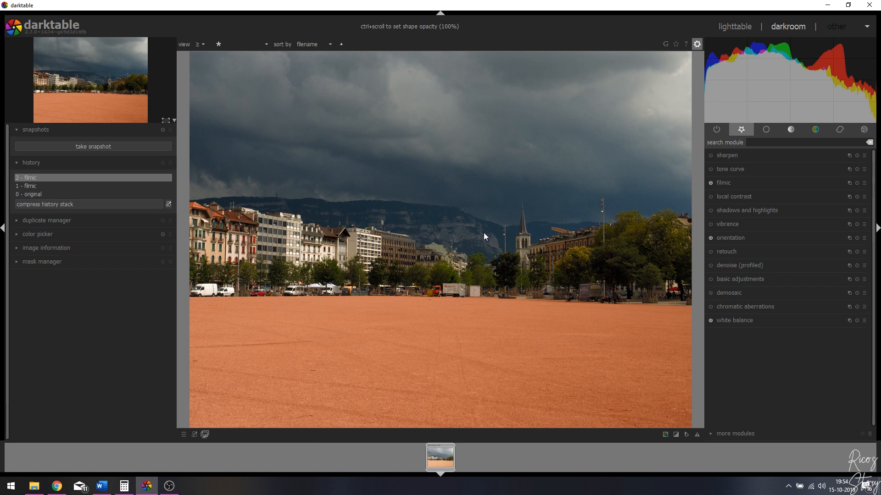
Step: Add the exposure module to the favourites group from the full module list
{"action": "left_click", "coordinate": [745, 434]}
{"action": "scroll", "coordinate": [693, 418], "scroll_direction": "down", "scroll_amount": 2}
{"action": "scroll", "coordinate": [693, 414], "scroll_direction": "down", "scroll_amount": 5}
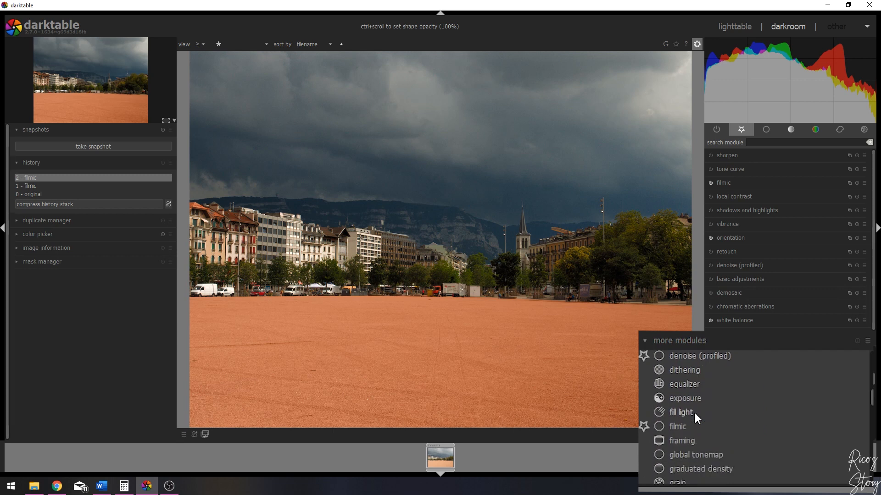
{"action": "left_click", "coordinate": [685, 399]}
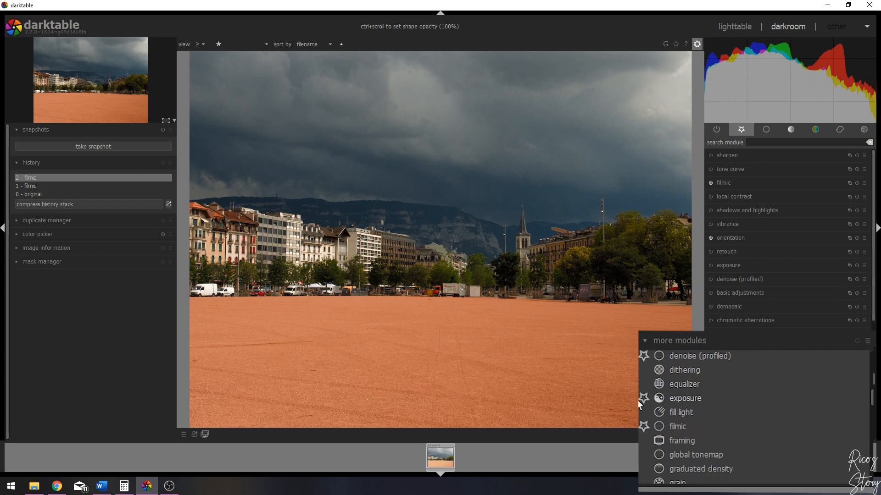
{"action": "left_click", "coordinate": [679, 342]}
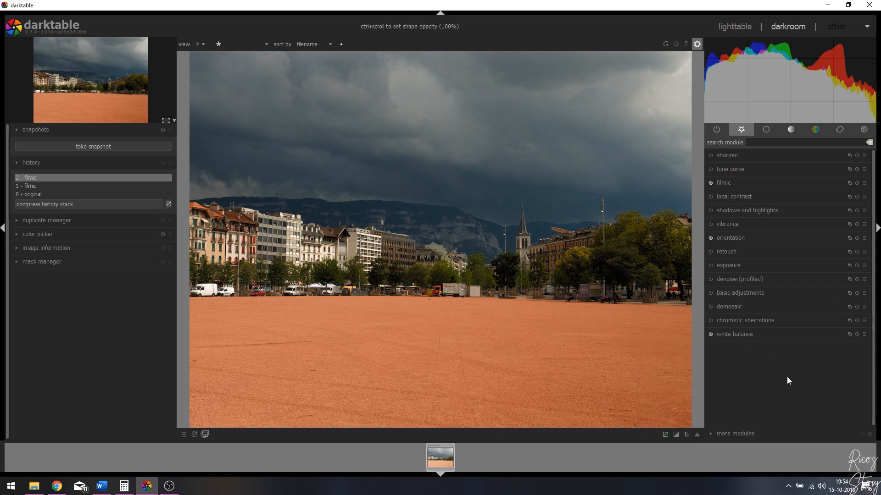
Step: Enable the exposure module and limit it to the sky with a drawn gradient mask placed near the mountain ridge line
{"action": "left_click", "coordinate": [726, 266]}
{"action": "left_click", "coordinate": [710, 265]}
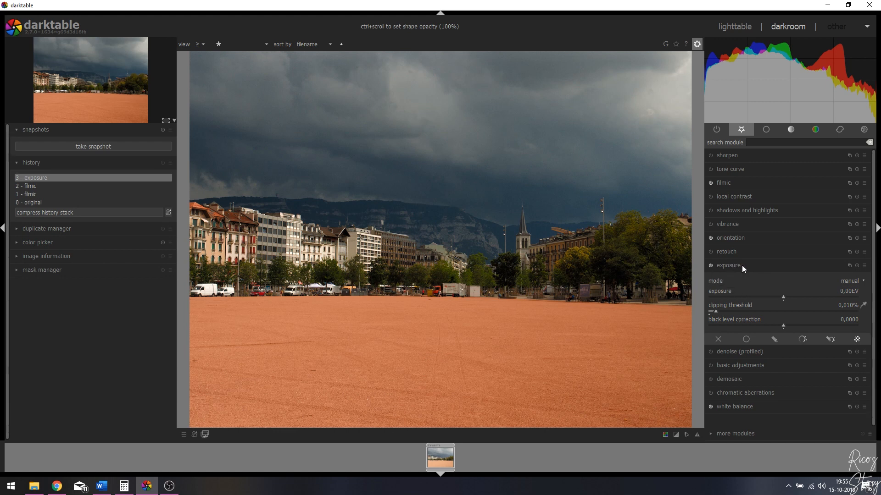
{"action": "left_click", "coordinate": [774, 339]}
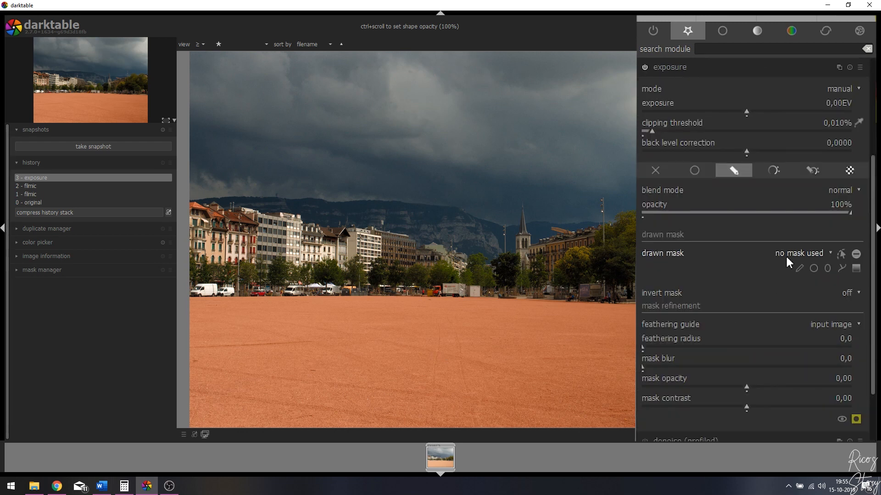
{"action": "left_click", "coordinate": [855, 270]}
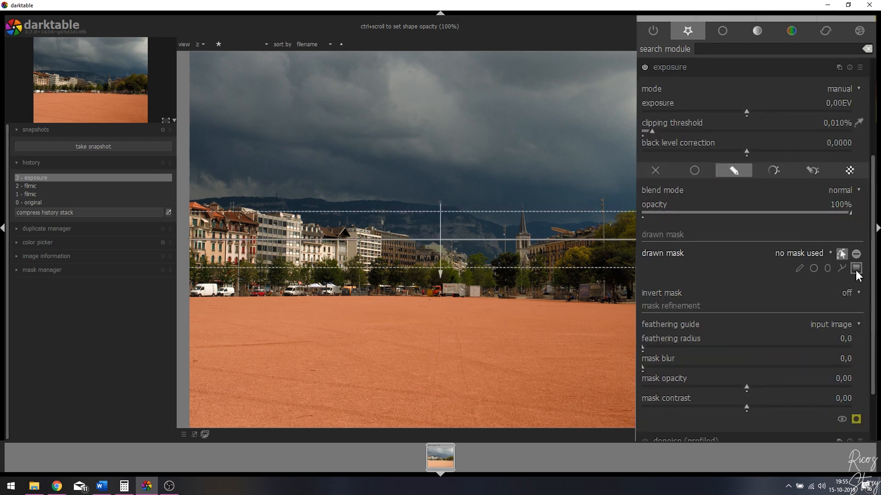
{"action": "left_click", "coordinate": [448, 201]}
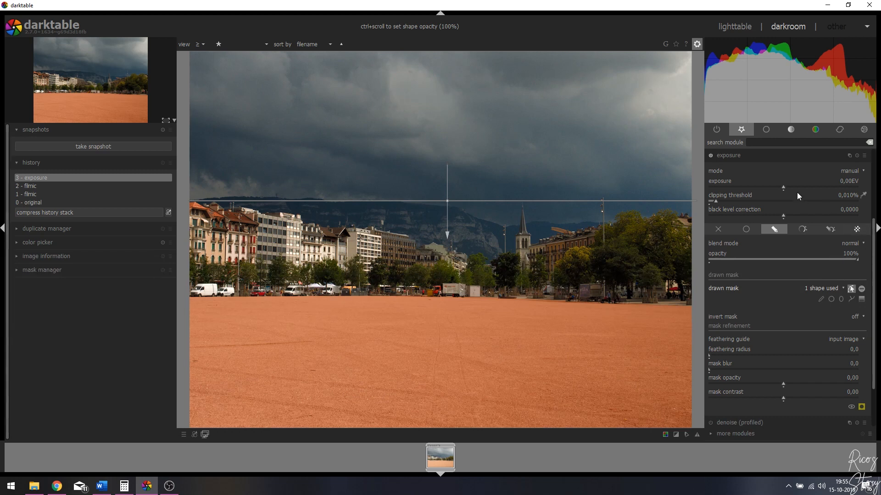
Step: Try brighter and darker exposure values for the masked sky and set the exposure to -0.5 EV
{"action": "left_click_drag", "start_coordinate": [783, 185], "coordinate": [797, 186]}
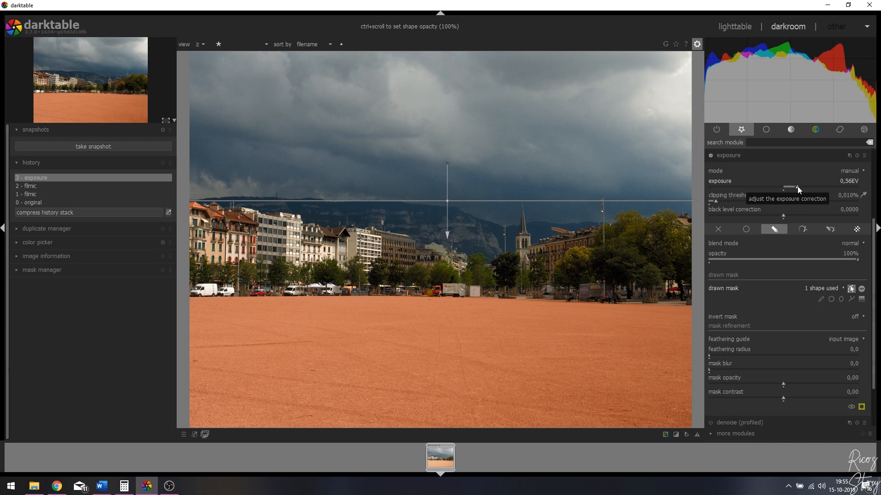
{"action": "left_click_drag", "start_coordinate": [797, 186], "coordinate": [766, 185]}
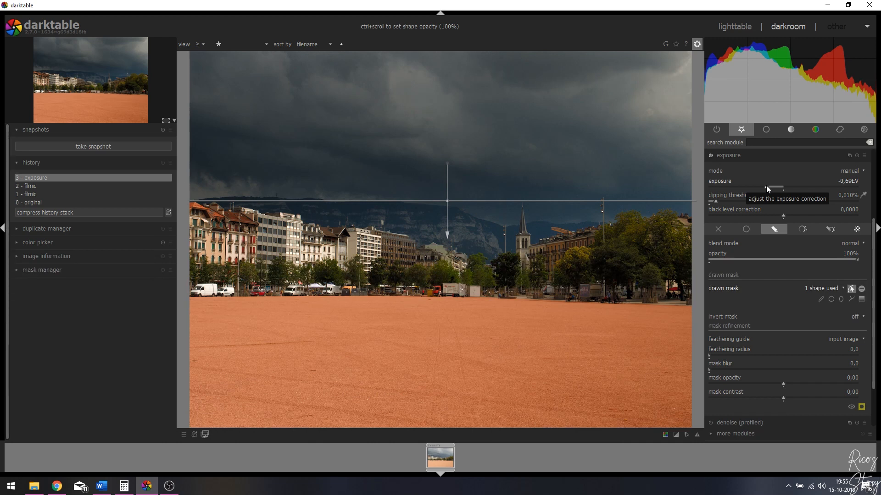
{"action": "right_click", "coordinate": [843, 183]}
{"action": "type", "text": "-0.5"}
{"action": "key", "text": "Return"}
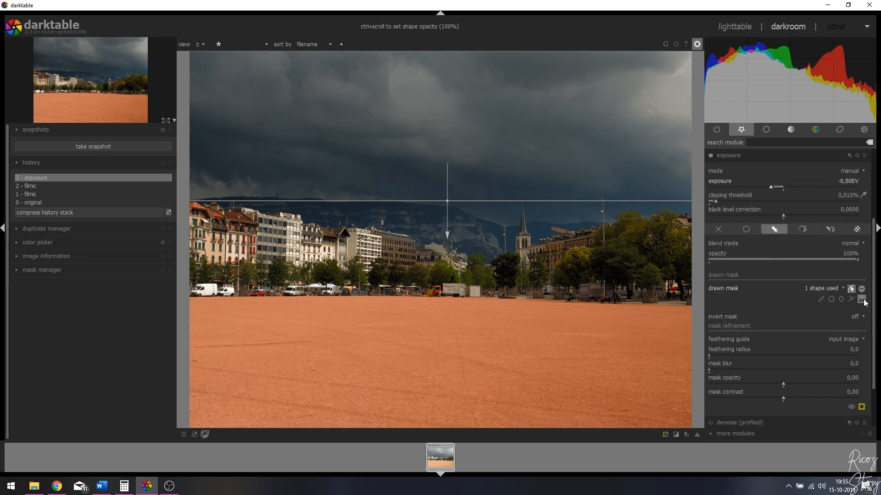
Step: Try a second gradient mask across the orange square, reversed to point upward and moved slightly higher
{"action": "left_click", "coordinate": [856, 270]}
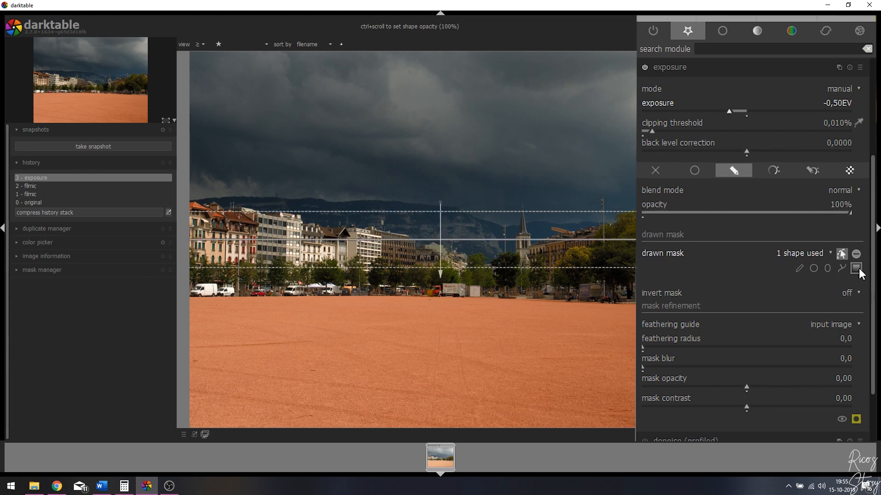
{"action": "left_click", "coordinate": [441, 357]}
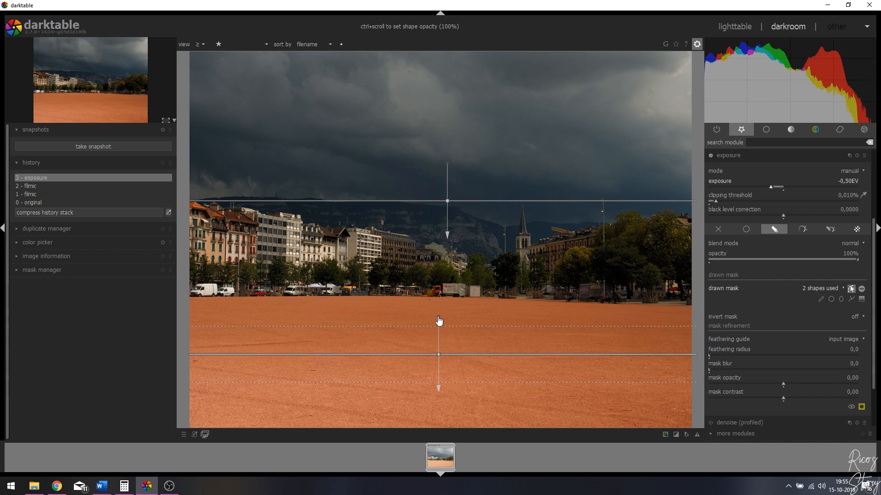
{"action": "left_click_drag", "start_coordinate": [440, 321], "coordinate": [440, 400]}
{"action": "left_click_drag", "start_coordinate": [470, 361], "coordinate": [476, 344]}
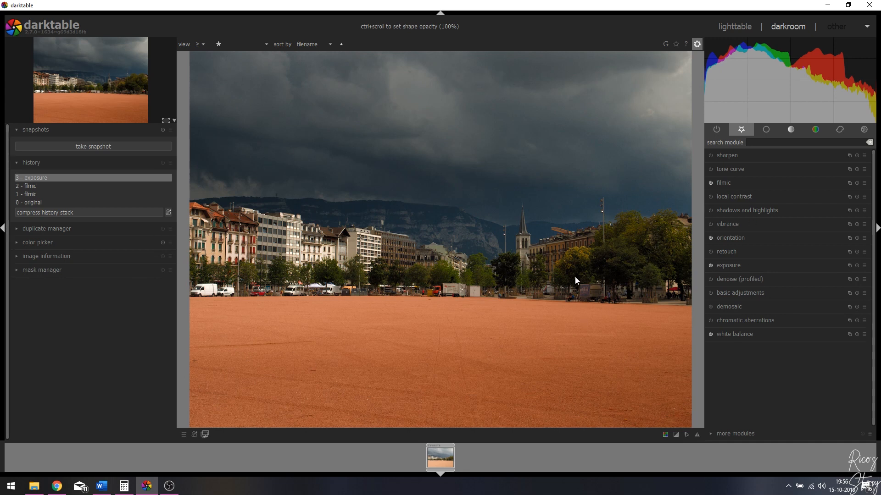
Step: Remove the gradient mask over the orange square and set the masked exposure to 0.28 EV
{"action": "left_click", "coordinate": [737, 265]}
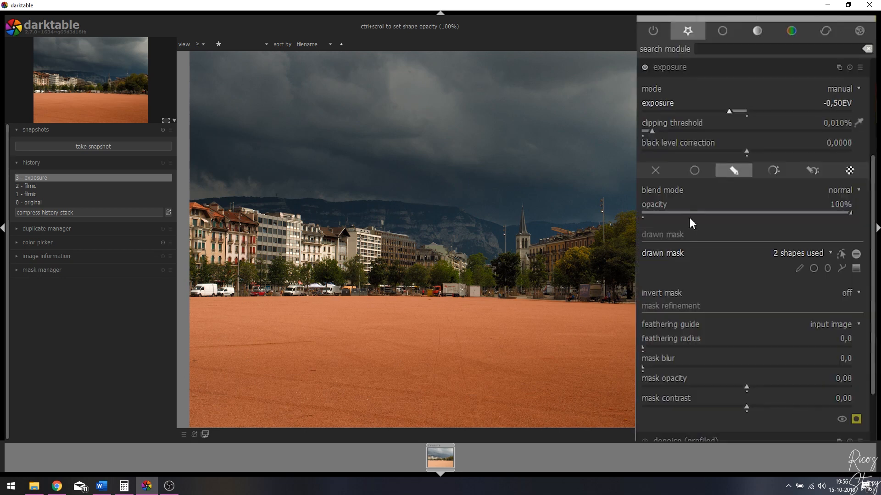
{"action": "left_click", "coordinate": [841, 254]}
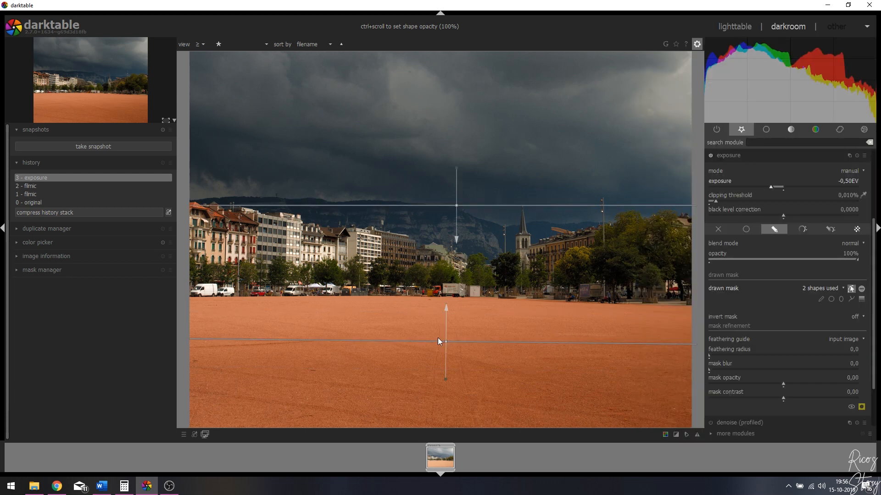
{"action": "right_click", "coordinate": [445, 340]}
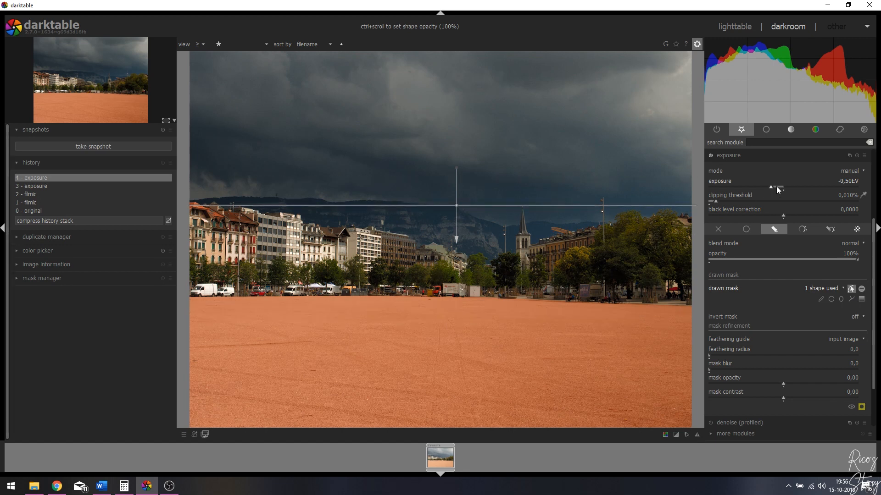
{"action": "left_click_drag", "start_coordinate": [771, 187], "coordinate": [787, 188]}
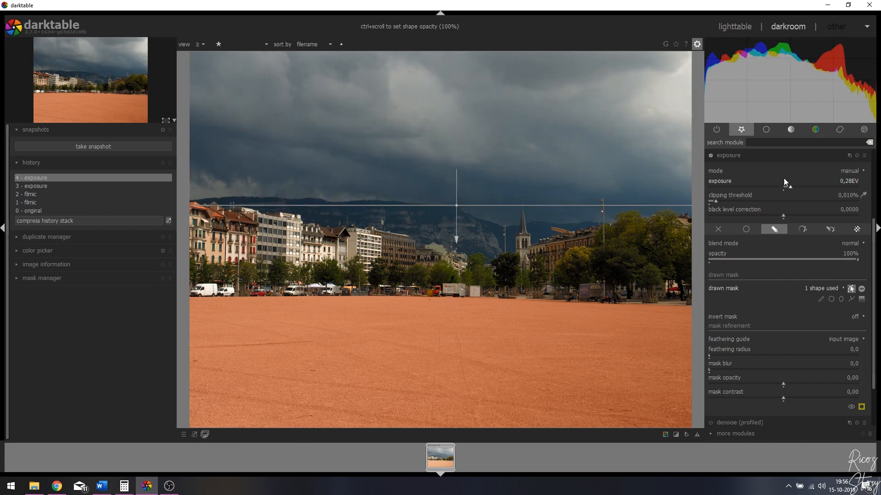
{"action": "left_click", "coordinate": [731, 154]}
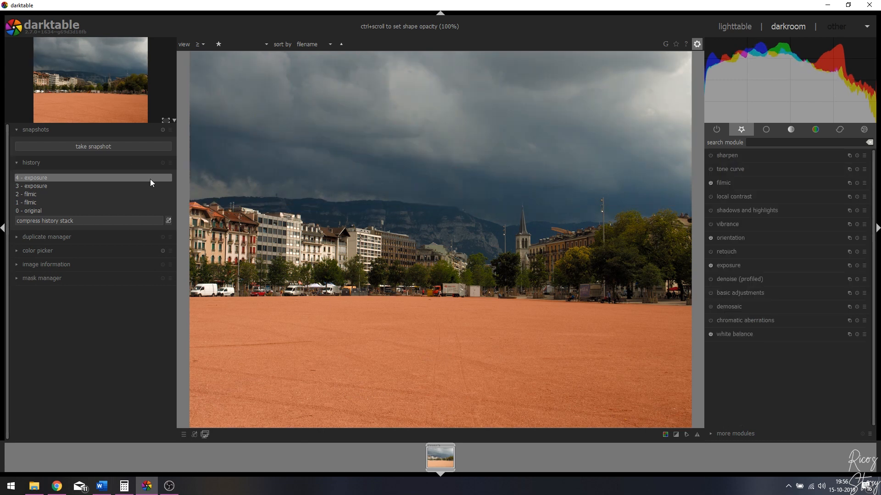
Step: Compare the last filmic state in the edit history with the latest exposure state
{"action": "left_click", "coordinate": [27, 194]}
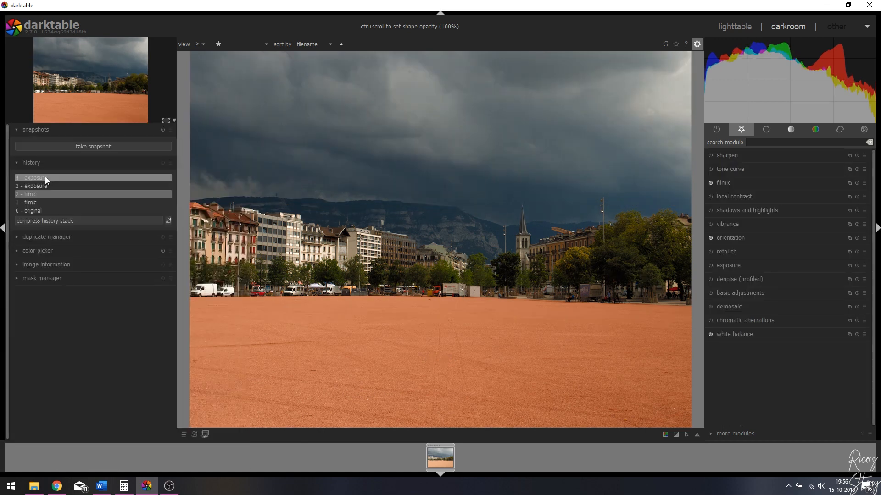
{"action": "left_click", "coordinate": [45, 177]}
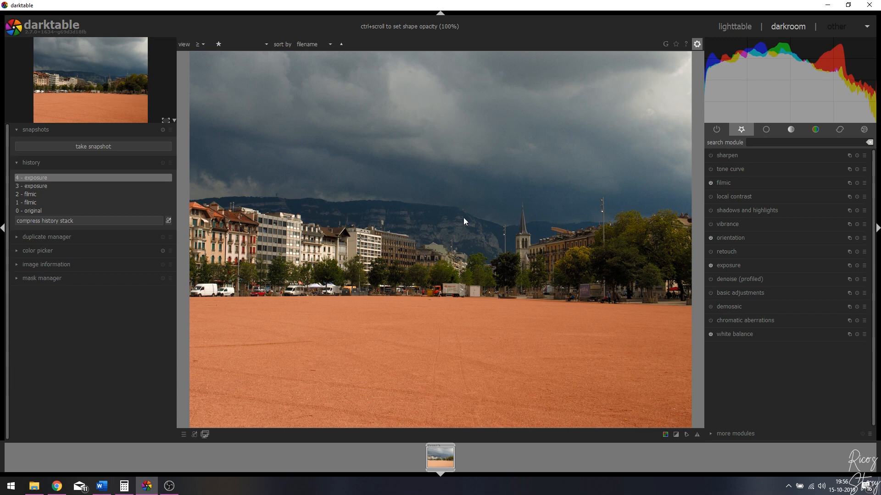
Step: Enable the shadows and highlights module with its default values
{"action": "left_click", "coordinate": [759, 210]}
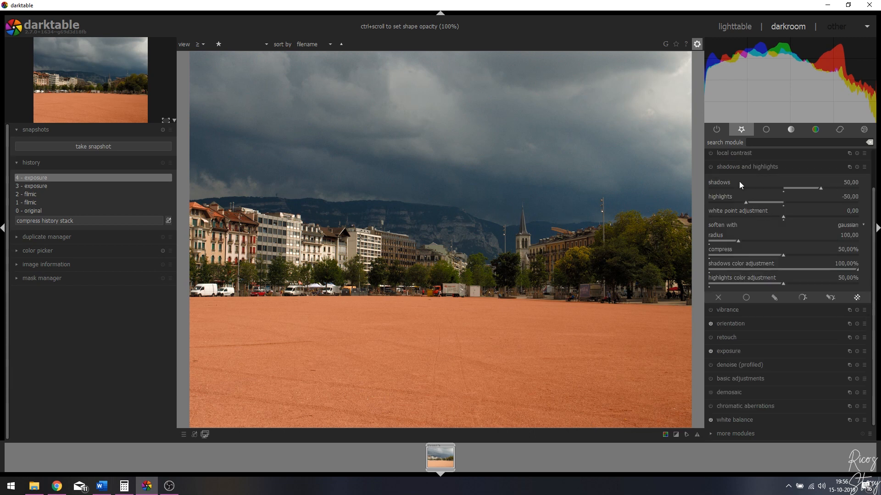
{"action": "left_click", "coordinate": [710, 167]}
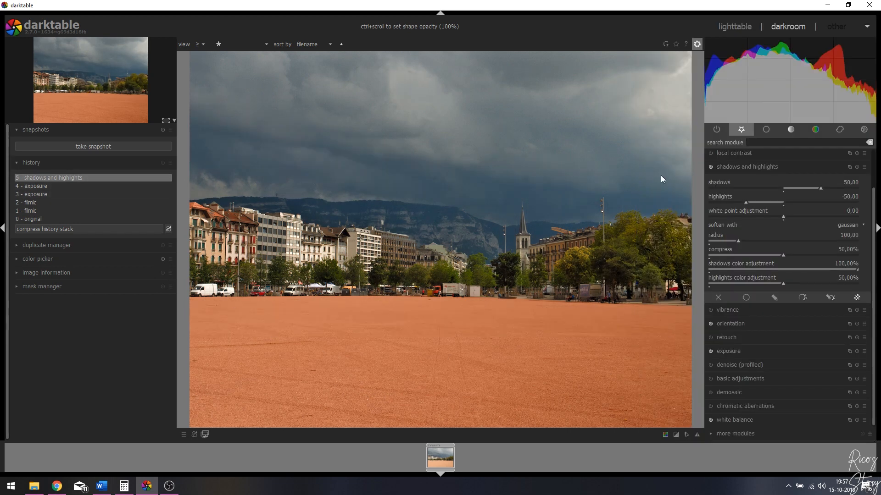
Step: Try the shadows value at 100 and at -100, and reset it to its default
{"action": "left_click", "coordinate": [820, 188]}
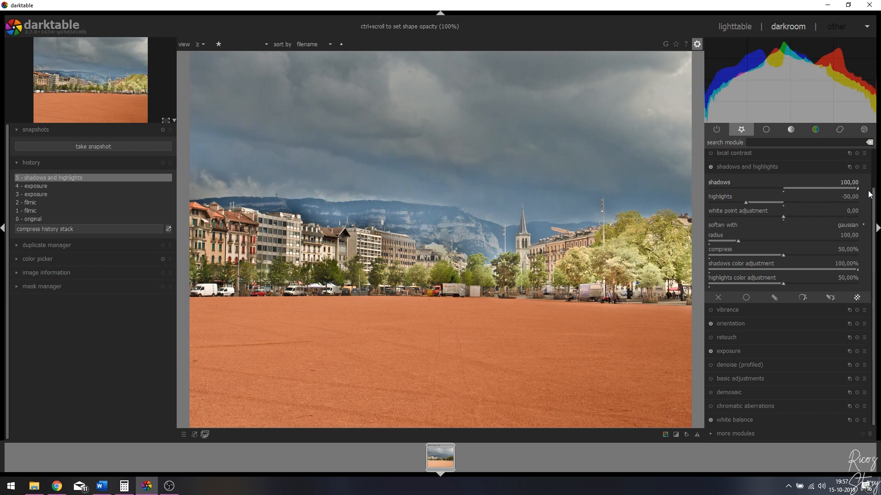
{"action": "left_click_drag", "start_coordinate": [870, 194], "coordinate": [690, 201]}
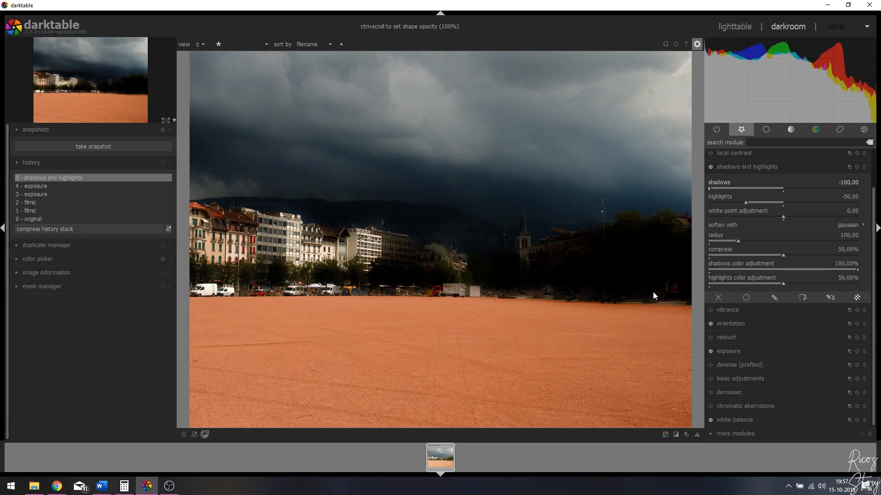
{"action": "double_click", "coordinate": [717, 182]}
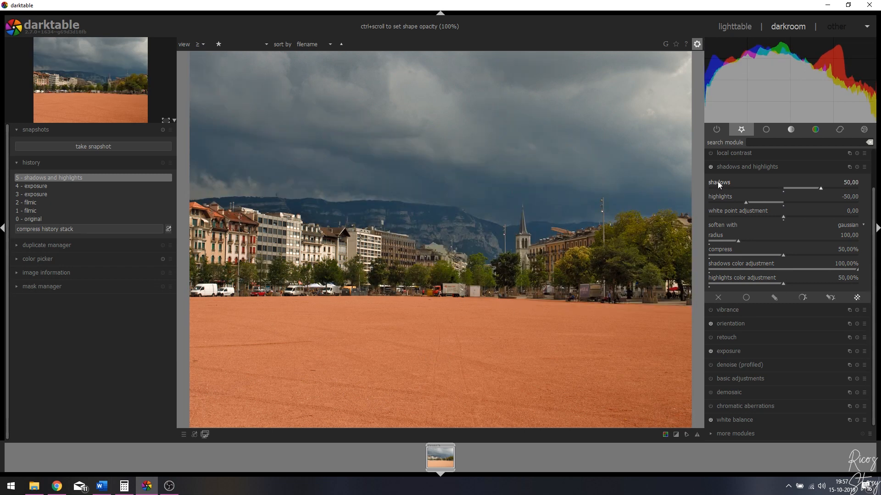
Step: Try highlights at 100 and white point adjustment at -10, resetting each to its default
{"action": "left_click", "coordinate": [746, 202]}
{"action": "left_click_drag", "start_coordinate": [746, 202], "coordinate": [858, 203]}
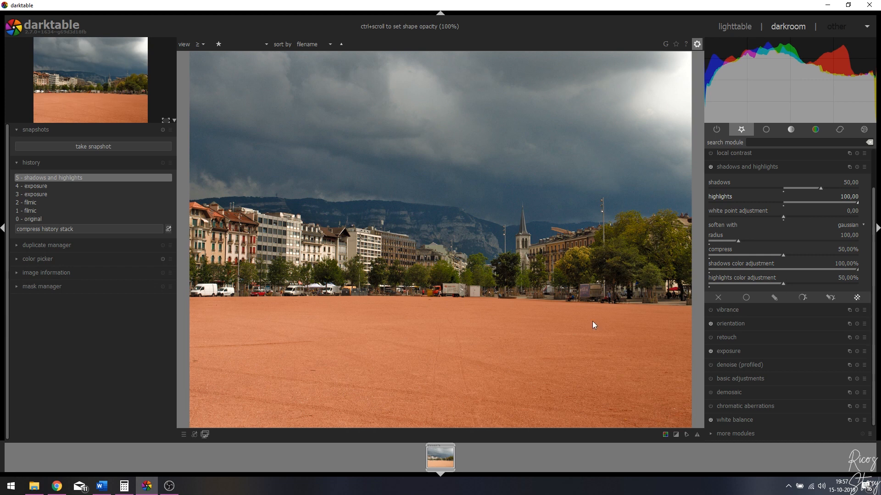
{"action": "double_click", "coordinate": [722, 197]}
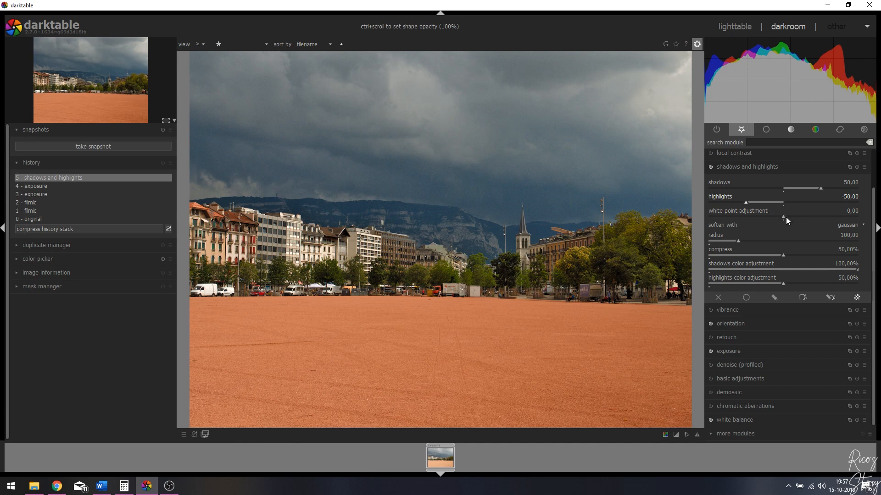
{"action": "left_click_drag", "start_coordinate": [783, 218], "coordinate": [684, 224]}
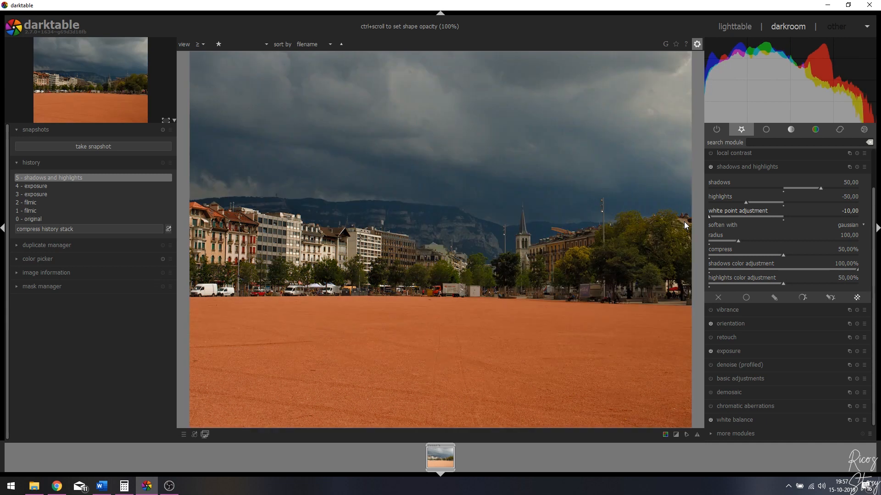
{"action": "double_click", "coordinate": [753, 210]}
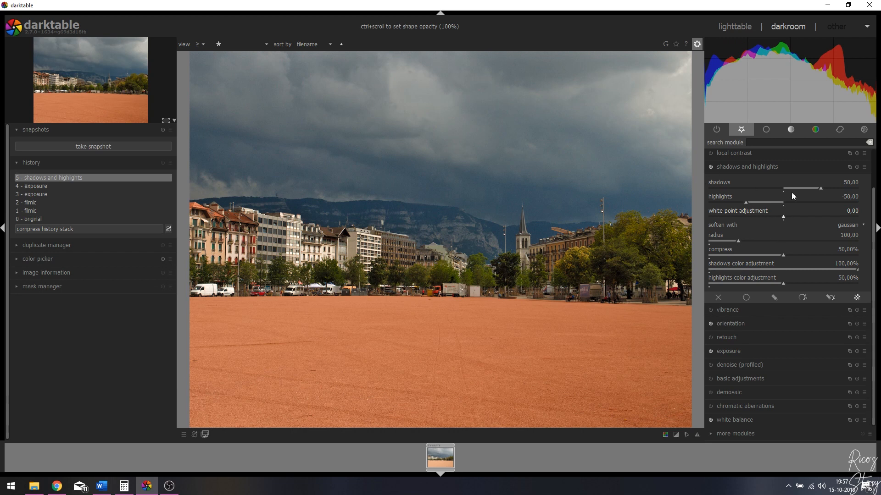
Step: Try a new drawn gradient mask along the horizon for shadows and highlights, and remove it
{"action": "left_click", "coordinate": [774, 297]}
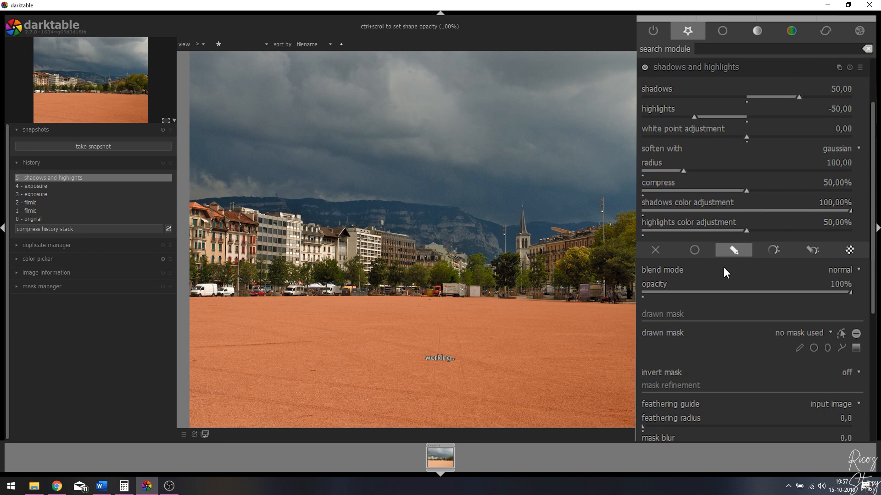
{"action": "left_click", "coordinate": [856, 349]}
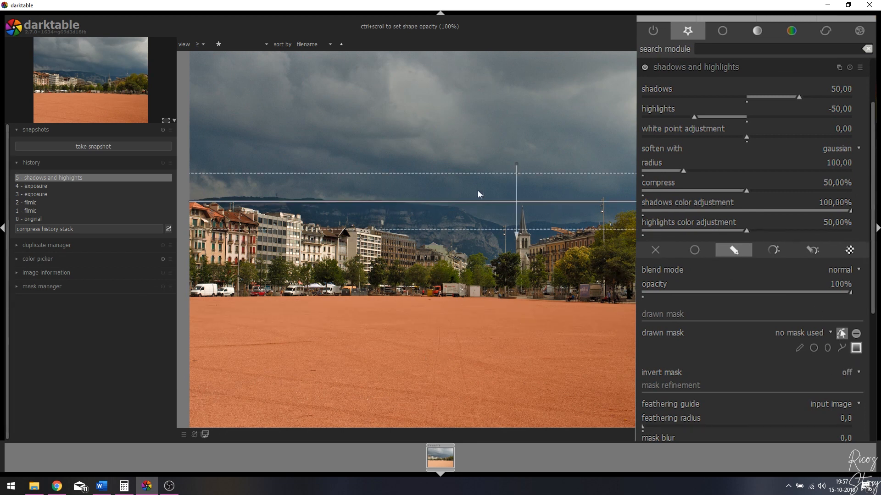
{"action": "left_click", "coordinate": [440, 210]}
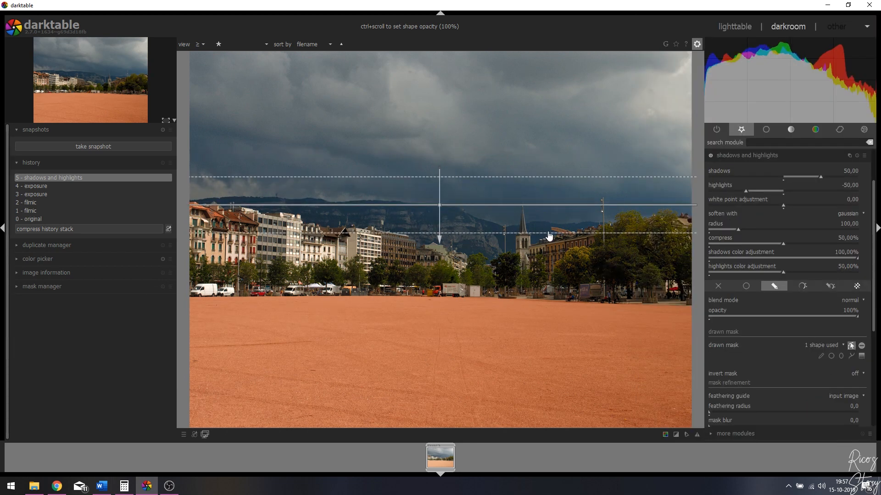
{"action": "right_click", "coordinate": [442, 209]}
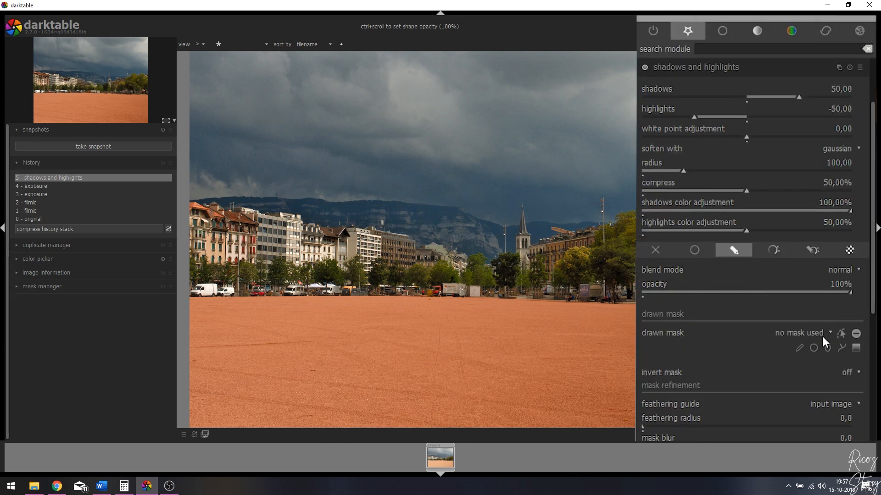
Step: Reuse the exposure module's mask for shadows and highlights, with highlights at -87.77 and shadows at 13.76
{"action": "left_click", "coordinate": [830, 333]}
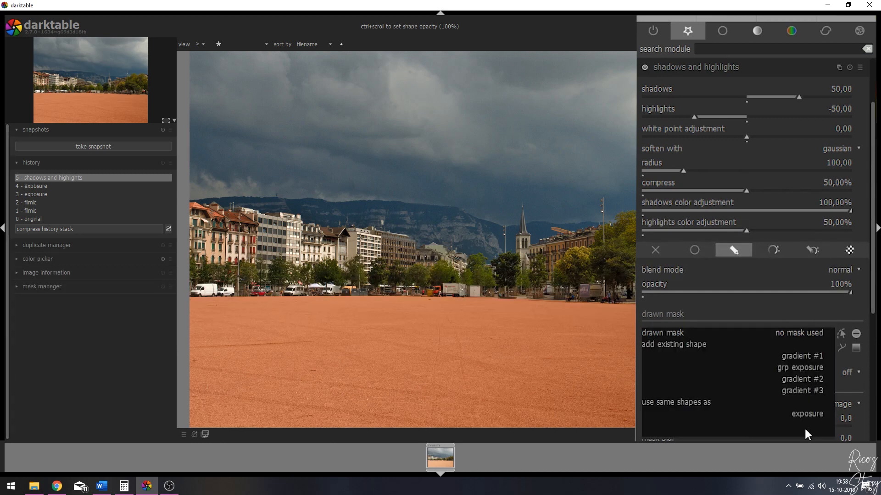
{"action": "left_click", "coordinate": [807, 416]}
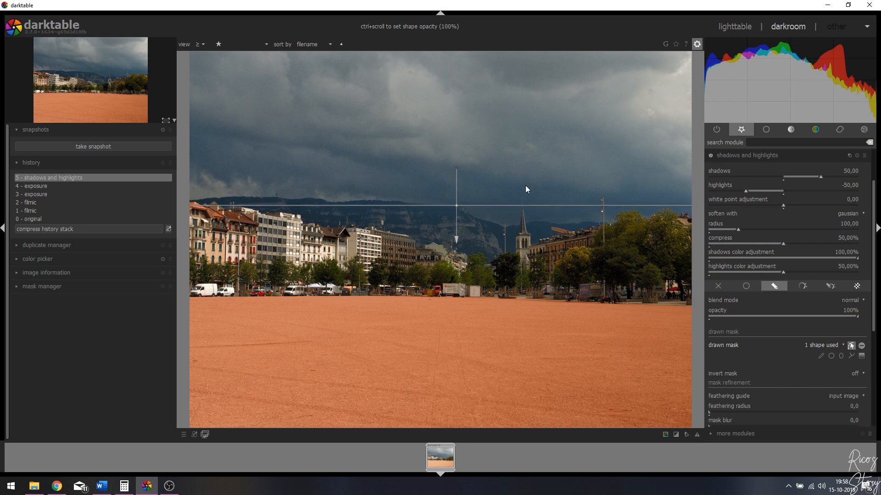
{"action": "left_click_drag", "start_coordinate": [789, 185], "coordinate": [716, 190]}
{"action": "left_click", "coordinate": [819, 177]}
{"action": "left_click_drag", "start_coordinate": [814, 177], "coordinate": [793, 177]}
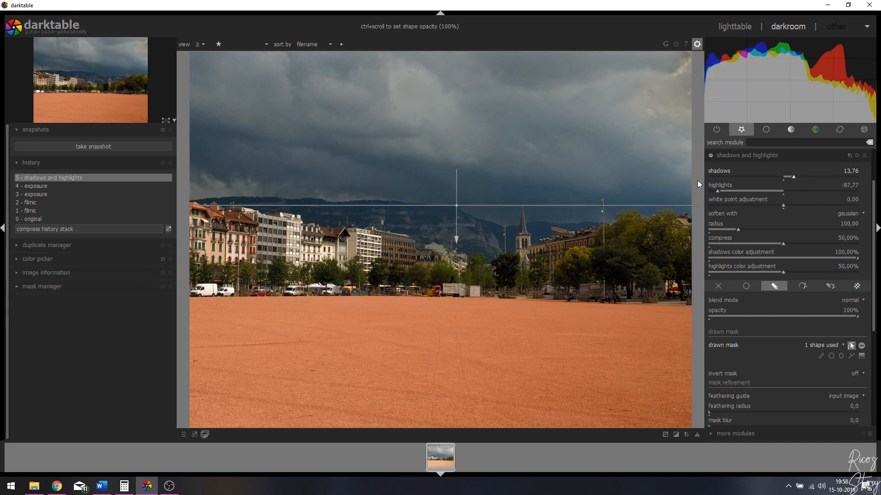
{"action": "left_click", "coordinate": [752, 156]}
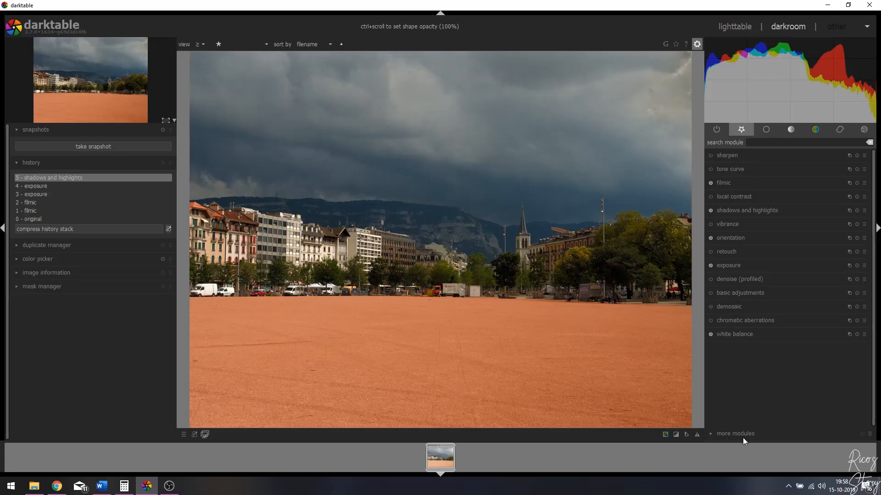
Step: Add the haze removal module from the full module list to the active set and enable it
{"action": "left_click", "coordinate": [742, 437]}
{"action": "scroll", "coordinate": [709, 376], "scroll_direction": "down", "scroll_amount": 8}
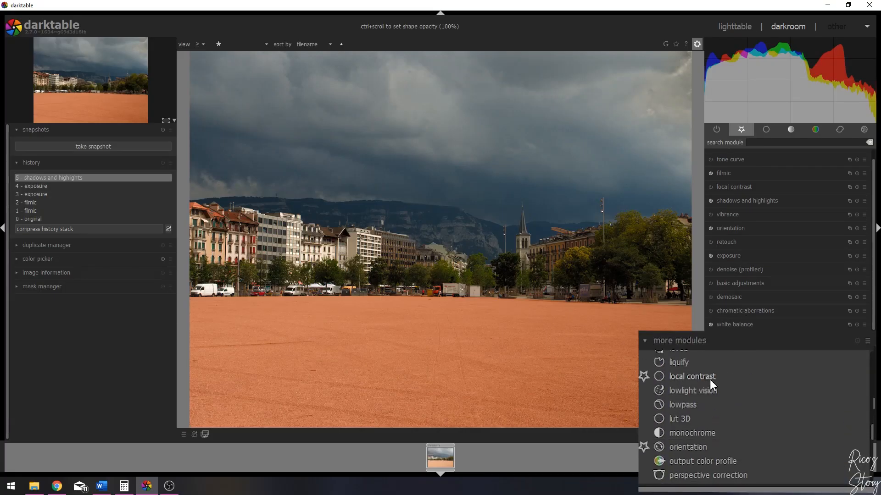
{"action": "scroll", "coordinate": [712, 387], "scroll_direction": "up", "scroll_amount": 3}
{"action": "left_click", "coordinate": [681, 404]}
{"action": "left_click", "coordinate": [734, 340]}
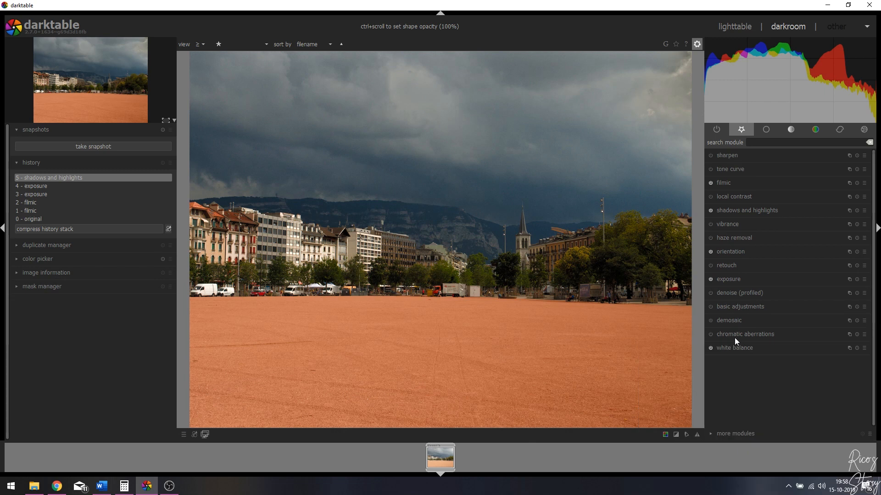
{"action": "left_click", "coordinate": [730, 235]}
{"action": "left_click", "coordinate": [710, 237]}
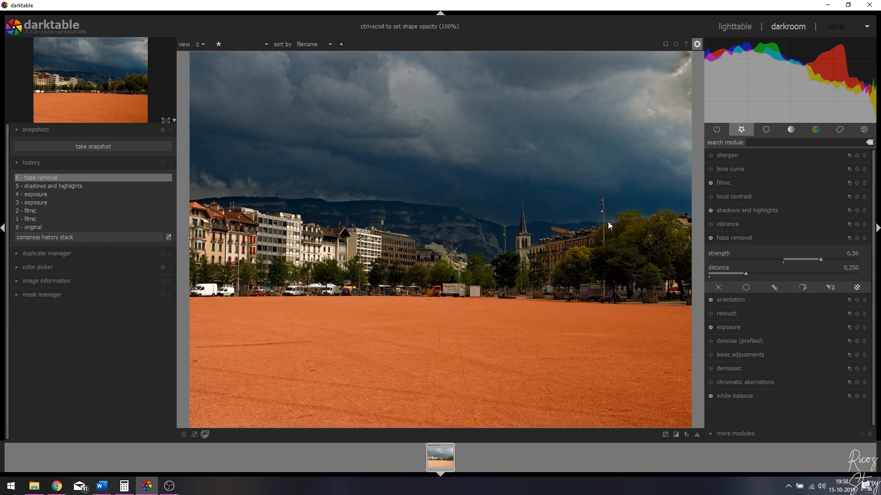
Step: Try a haze removal strength of 0.25 and return it to 0.50
{"action": "right_click", "coordinate": [854, 252]}
{"action": "type", "text": "0.25"}
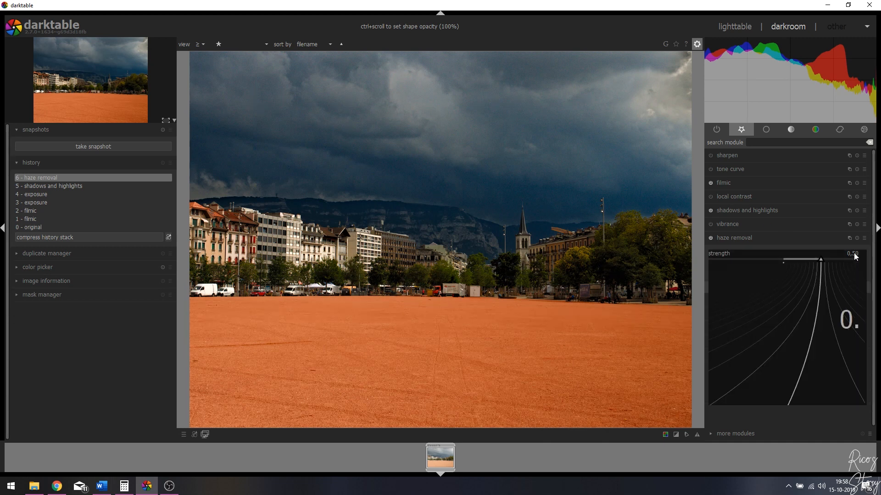
{"action": "key", "text": "Return"}
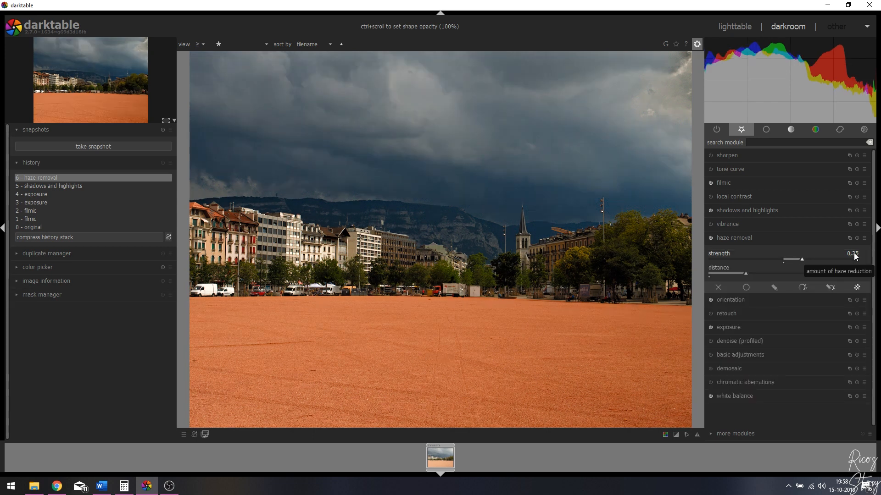
{"action": "right_click", "coordinate": [854, 253]}
{"action": "type", "text": "0.5"}
{"action": "key", "text": "Return"}
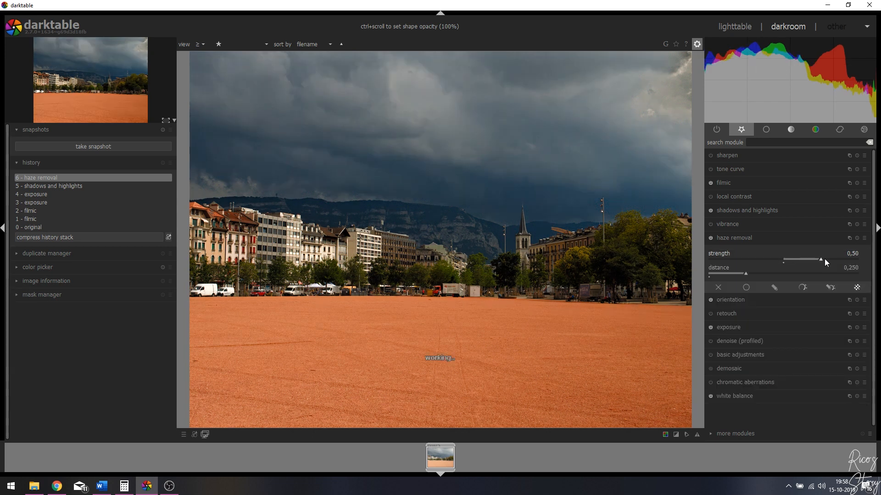
Step: Blend haze removal uniformly over the image at 25% opacity
{"action": "left_click", "coordinate": [745, 287]}
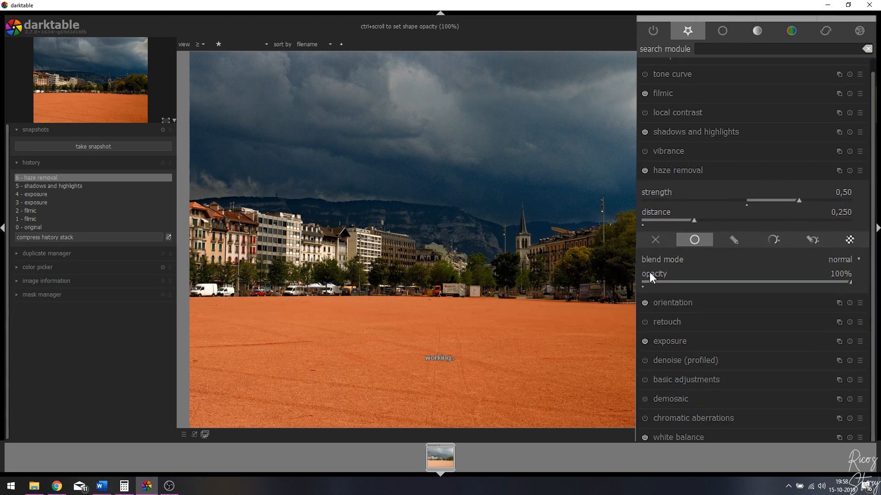
{"action": "right_click", "coordinate": [840, 274]}
{"action": "type", "text": "25"}
{"action": "key", "text": "Return"}
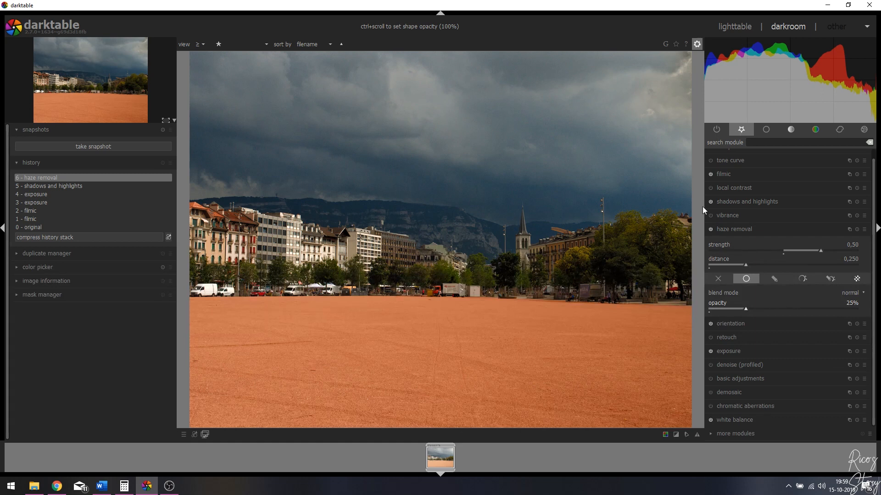
Step: Limit haze removal to a drawn mask using the same shapes as shadows and highlights
{"action": "left_click", "coordinate": [779, 281]}
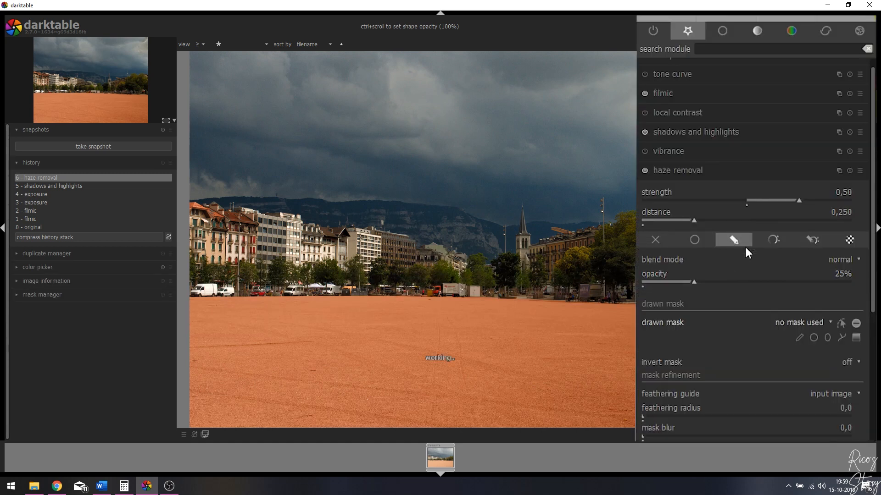
{"action": "left_click", "coordinate": [812, 323]}
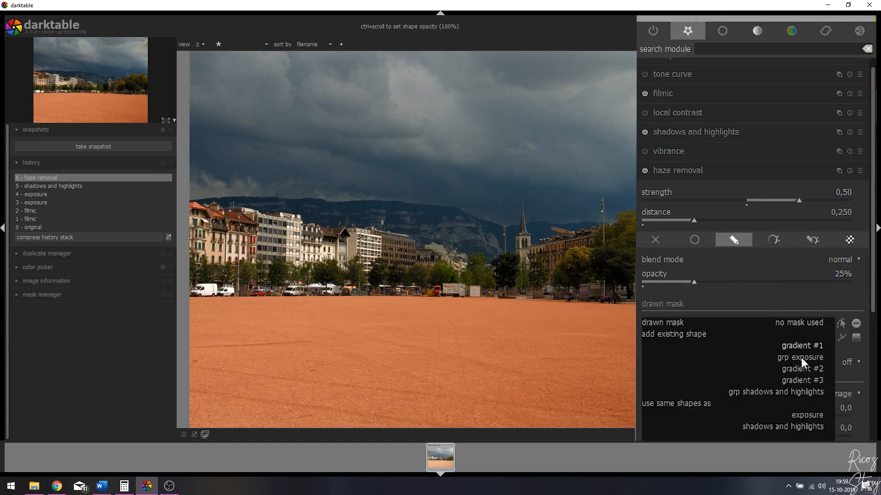
{"action": "left_click", "coordinate": [802, 425]}
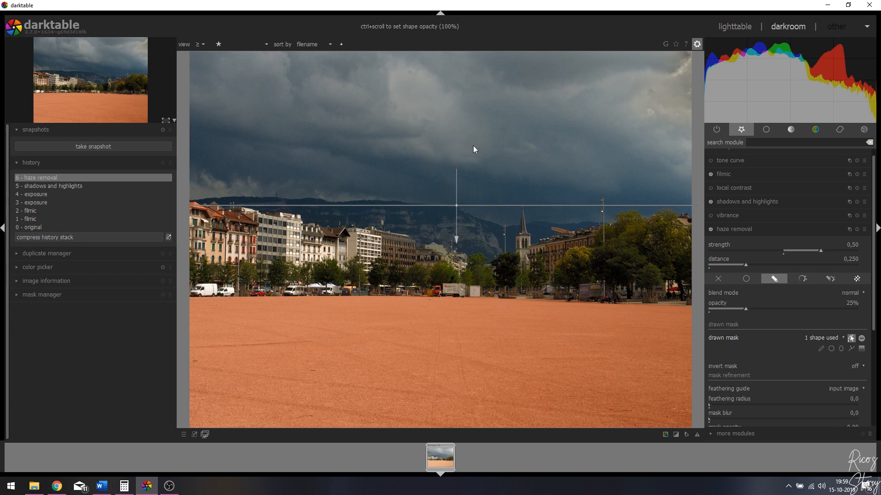
Step: Preview the haze removal mask as an overlay, try a larger feathering radius, and reset it
{"action": "scroll", "coordinate": [877, 356], "scroll_direction": "down", "scroll_amount": 5}
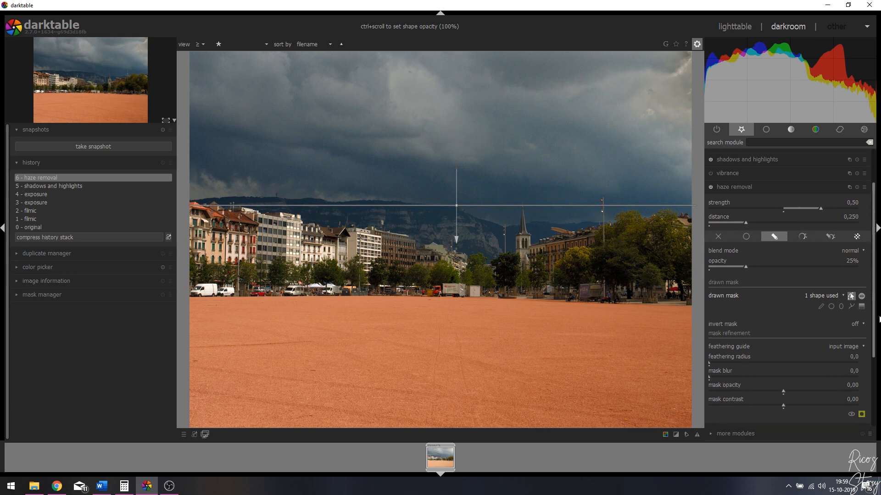
{"action": "left_click", "coordinate": [861, 354]}
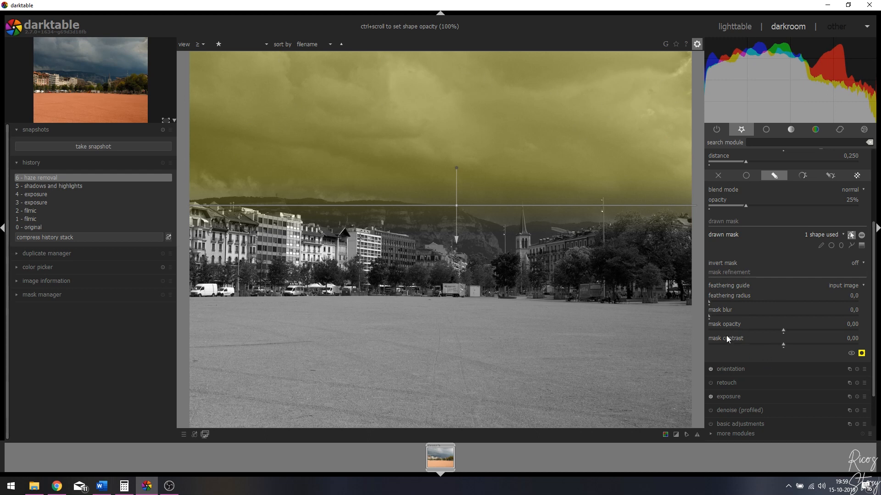
{"action": "left_click_drag", "start_coordinate": [709, 312], "coordinate": [819, 296]}
{"action": "double_click", "coordinate": [732, 297]}
{"action": "left_click", "coordinate": [862, 353]}
{"action": "left_click_drag", "start_coordinate": [875, 273], "coordinate": [742, 232]}
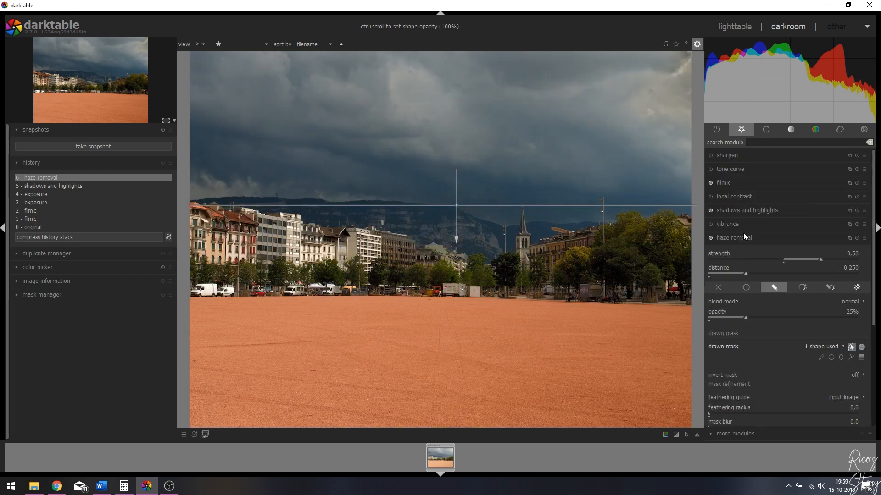
{"action": "left_click", "coordinate": [741, 238]}
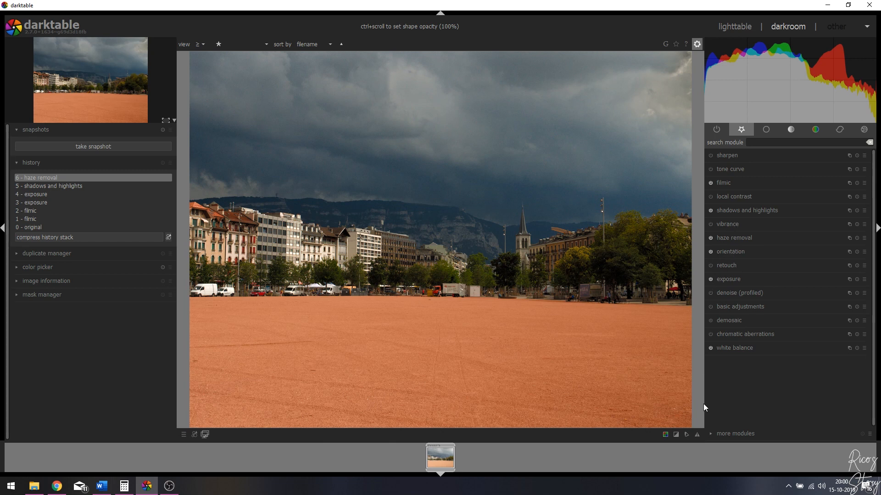
Step: Enable local contrast with the local laplacian filter and set its detail to 250%
{"action": "left_click", "coordinate": [730, 195]}
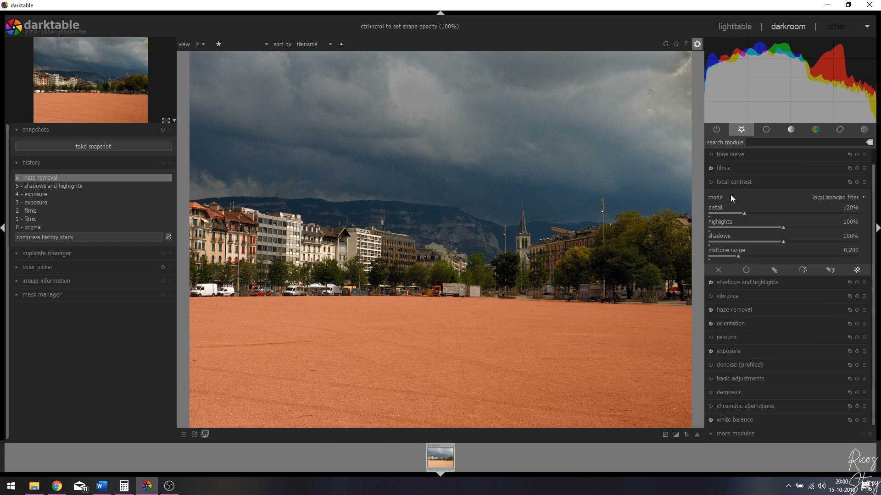
{"action": "left_click", "coordinate": [711, 181]}
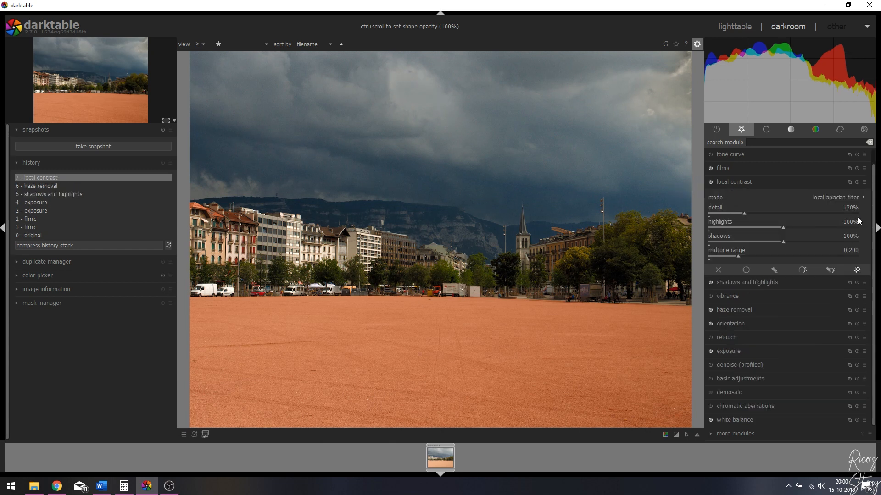
{"action": "right_click", "coordinate": [845, 207]}
{"action": "type", "text": "250"}
{"action": "key", "text": "Return"}
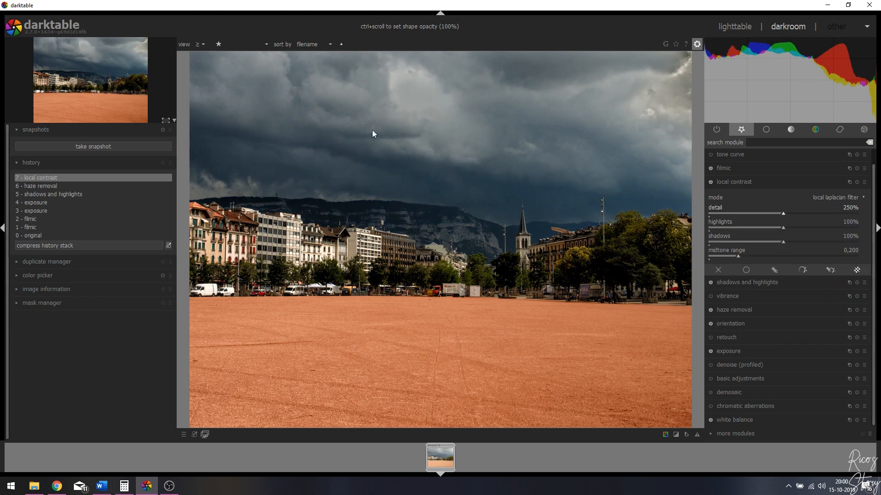
Step: Limit local contrast to the sky by reusing the existing horizon gradient as its drawn mask
{"action": "left_click", "coordinate": [772, 269]}
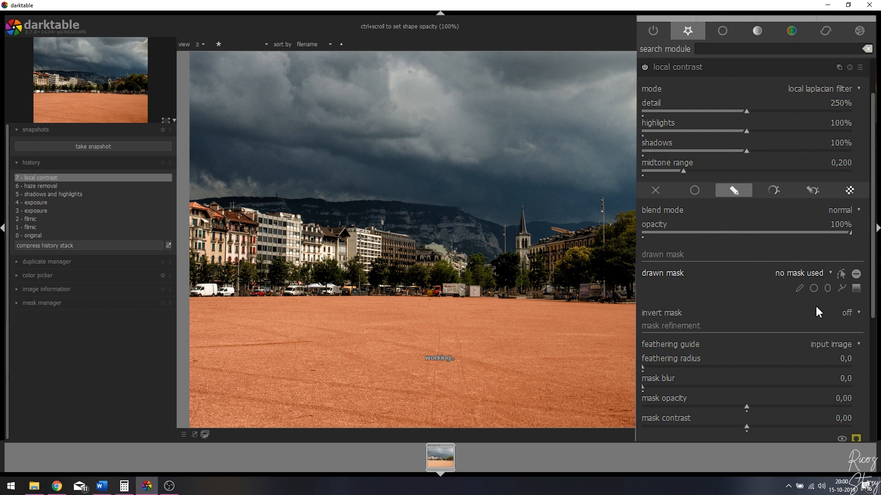
{"action": "left_click", "coordinate": [811, 274]}
{"action": "left_click", "coordinate": [804, 396]}
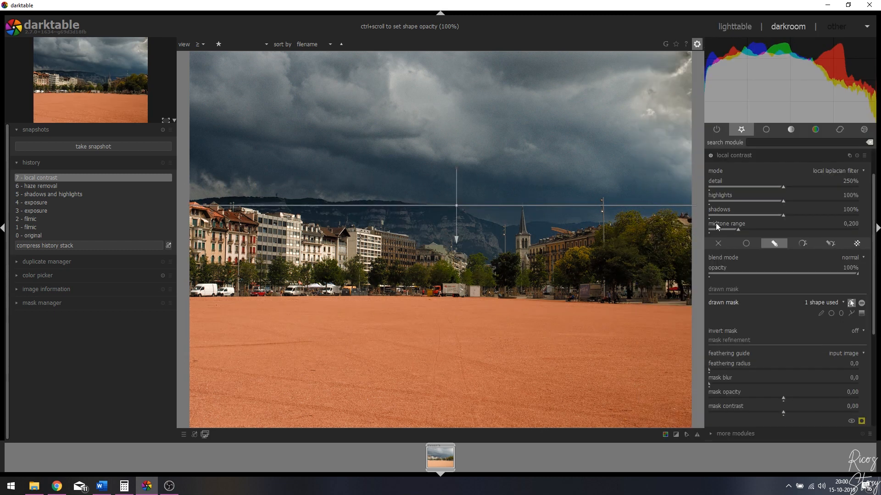
Step: Apply the chroma preset to denoise (profiled), and add a second instance of it with the luma preset
{"action": "left_click", "coordinate": [764, 157]}
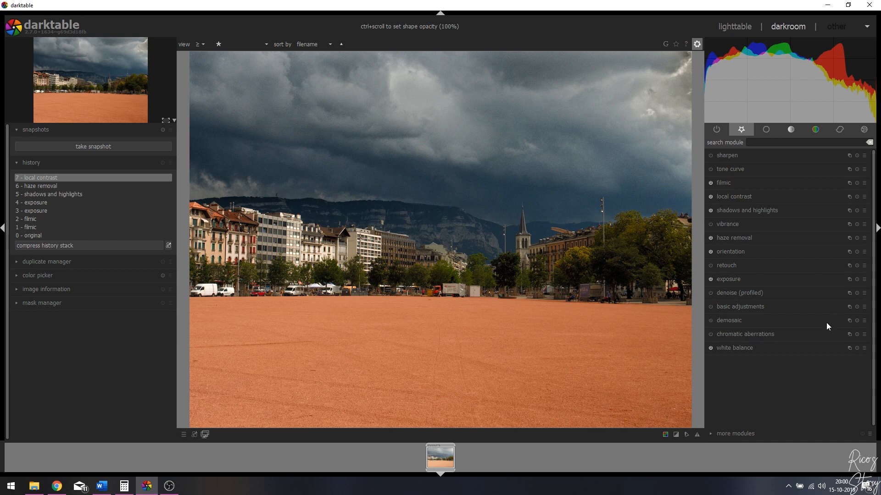
{"action": "left_click", "coordinate": [864, 291]}
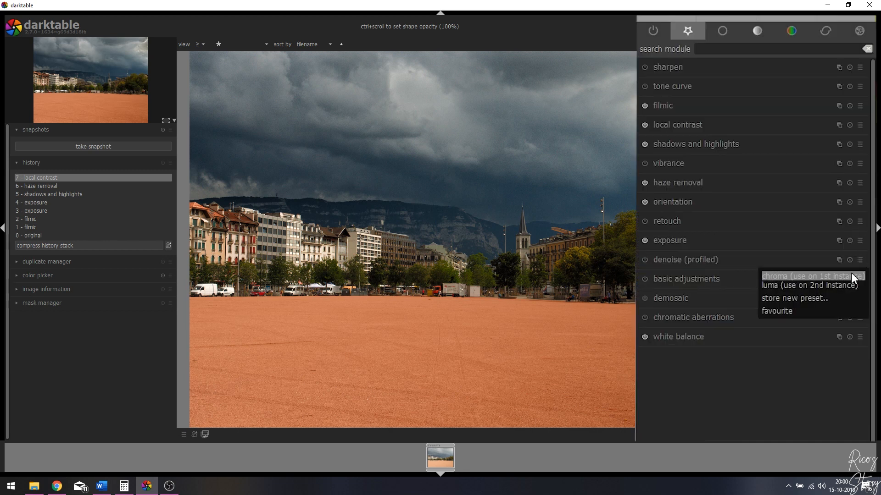
{"action": "left_click", "coordinate": [855, 303]}
{"action": "left_click", "coordinate": [838, 259]}
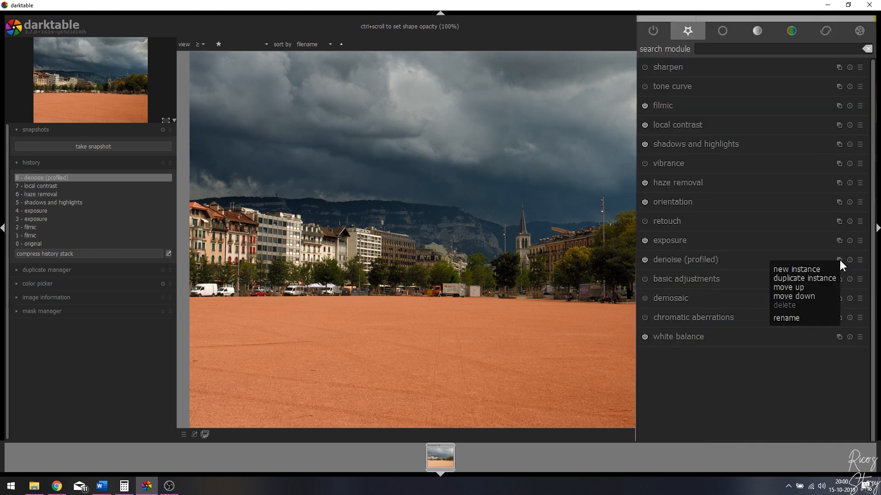
{"action": "left_click", "coordinate": [813, 277]}
{"action": "left_click", "coordinate": [839, 284]}
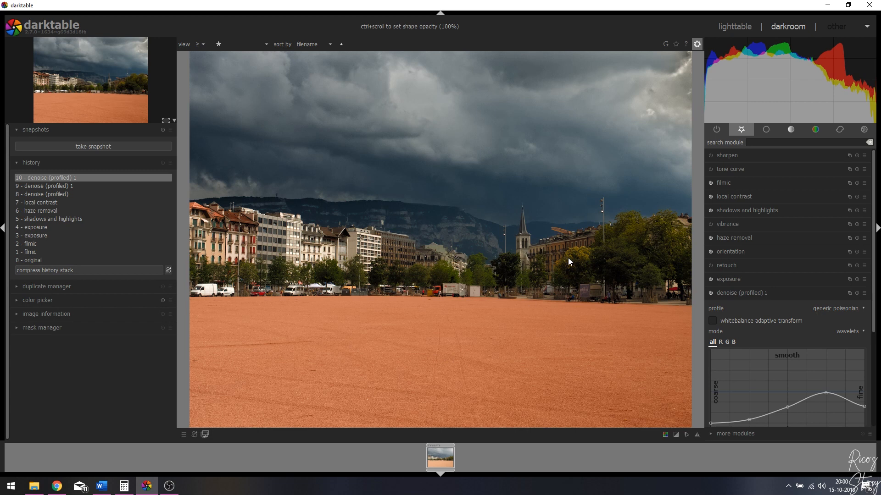
Step: Limit the chroma instance of denoise (profiled) to a drawn mask using the same shapes as local contrast
{"action": "scroll", "coordinate": [874, 239], "scroll_direction": "down", "scroll_amount": 5}
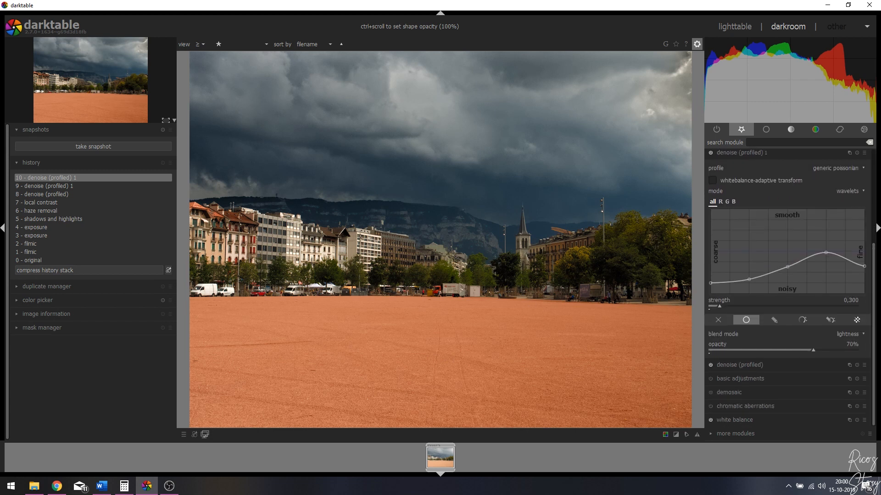
{"action": "left_click", "coordinate": [766, 363]}
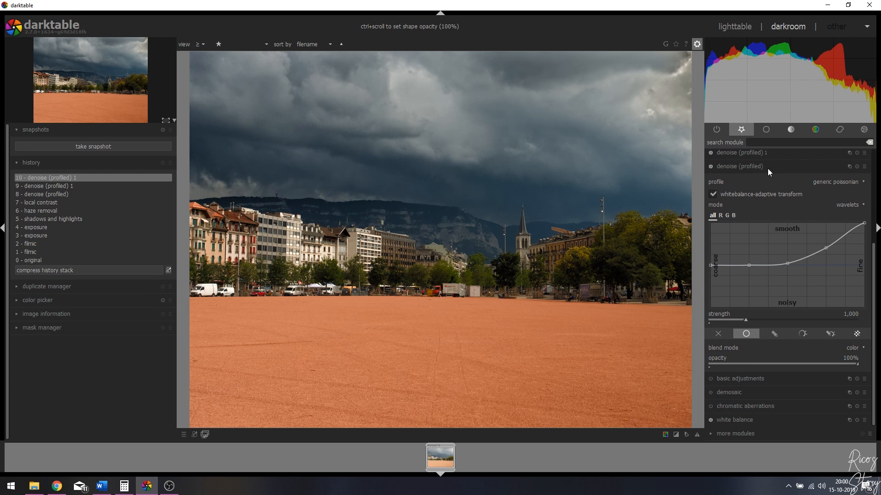
{"action": "left_click", "coordinate": [774, 333]}
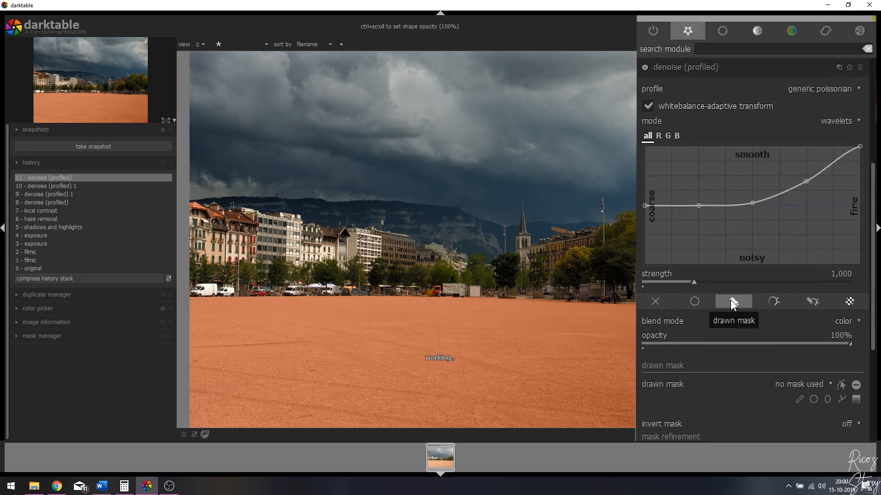
{"action": "left_click", "coordinate": [818, 385]}
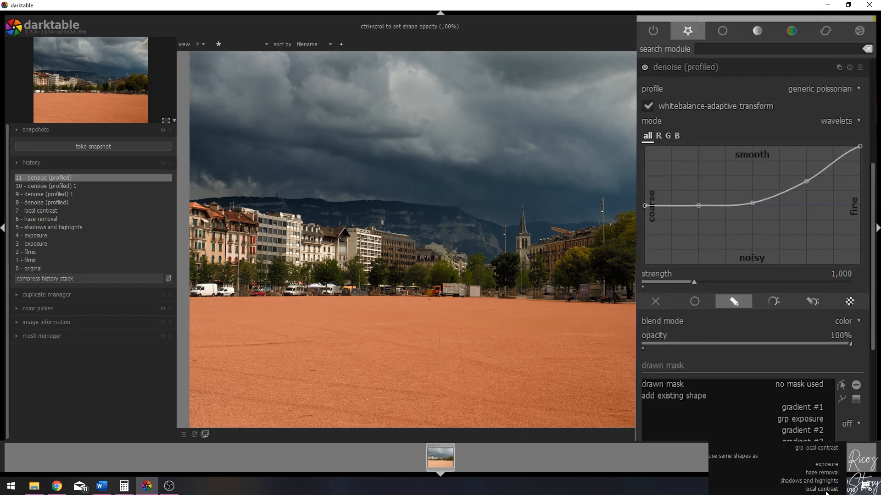
{"action": "left_click", "coordinate": [829, 443]}
{"action": "left_click", "coordinate": [715, 69]}
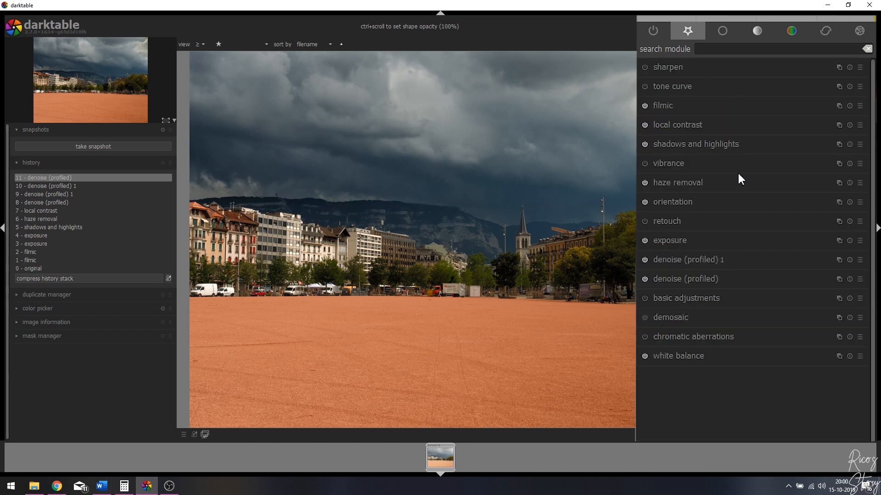
Step: Limit the luma instance, denoise (profiled) 1, to the sky by reusing the existing horizon gradient as its drawn mask
{"action": "left_click", "coordinate": [713, 257]}
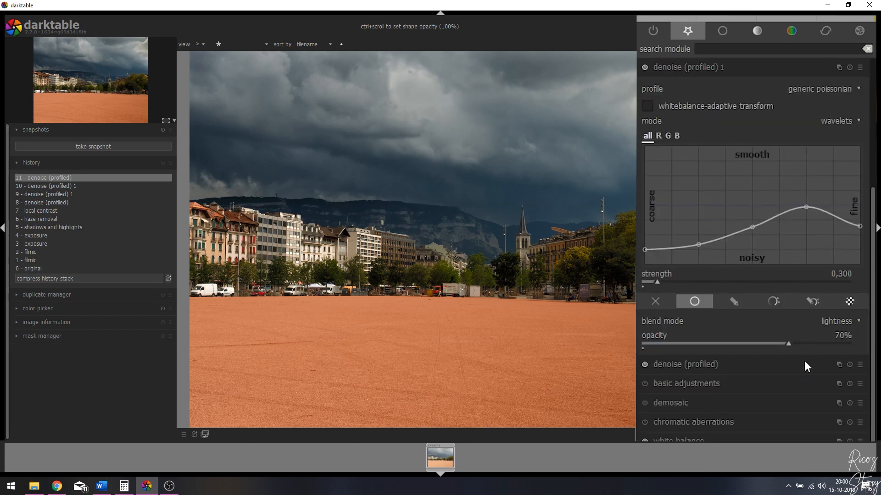
{"action": "left_click", "coordinate": [733, 301]}
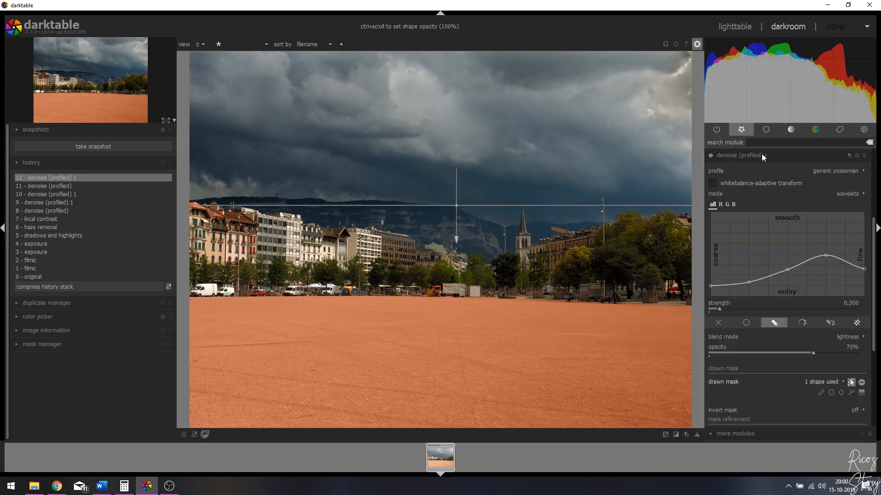
{"action": "left_click", "coordinate": [762, 154]}
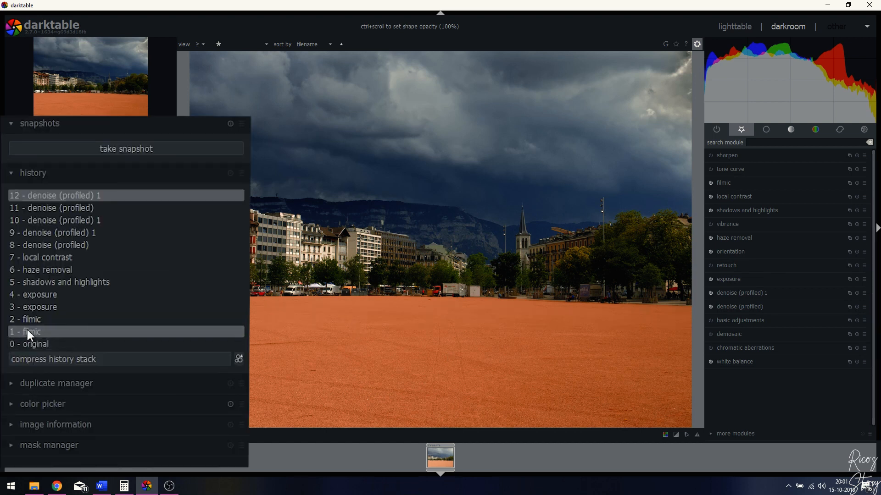
Step: Roll the edit back to the second filmic history state and compress the history stack
{"action": "left_click", "coordinate": [26, 328]}
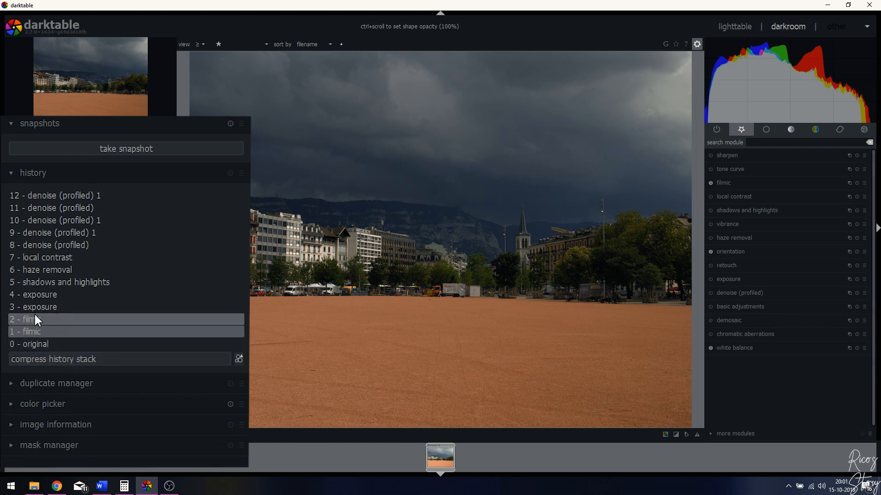
{"action": "left_click", "coordinate": [34, 318]}
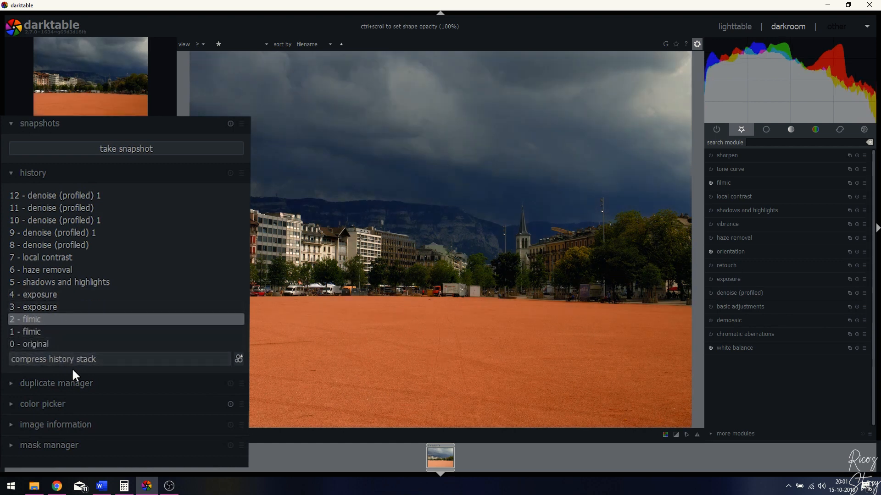
{"action": "left_click", "coordinate": [60, 285]}
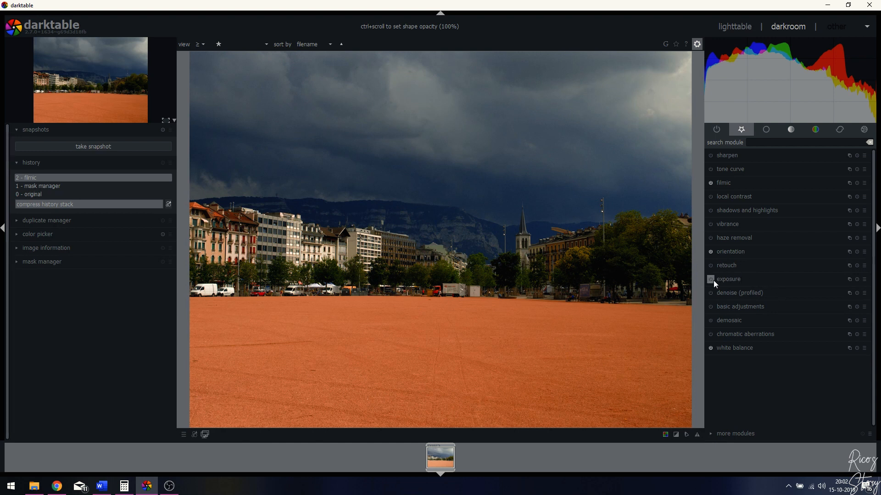
Step: Enable exposure with a drawn mask and place an ellipse over the middle of the skyline
{"action": "left_click", "coordinate": [727, 279]}
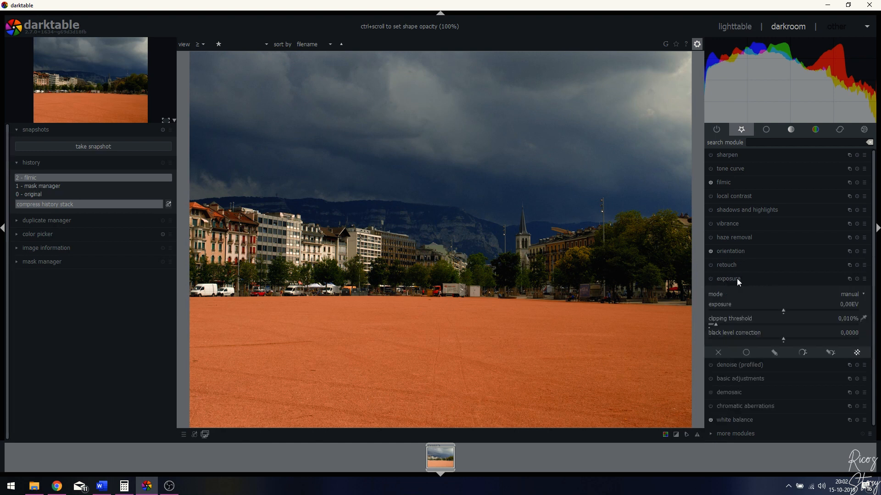
{"action": "left_click", "coordinate": [711, 279]}
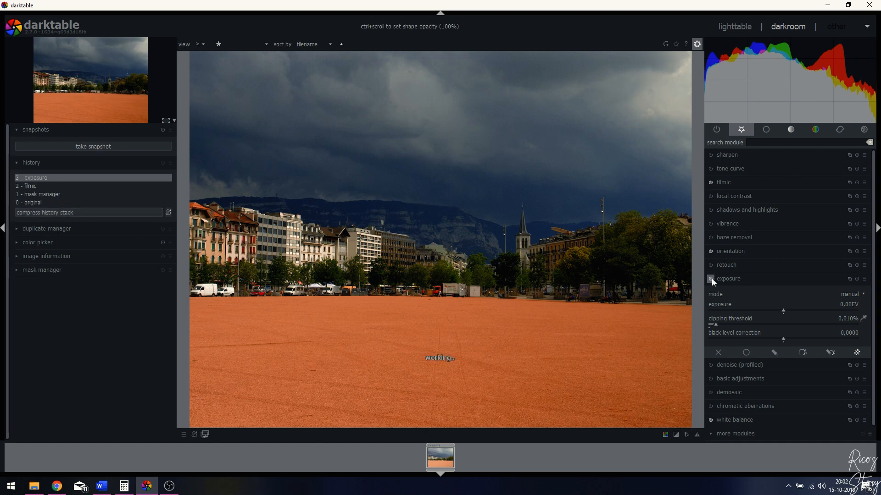
{"action": "left_click", "coordinate": [772, 351]}
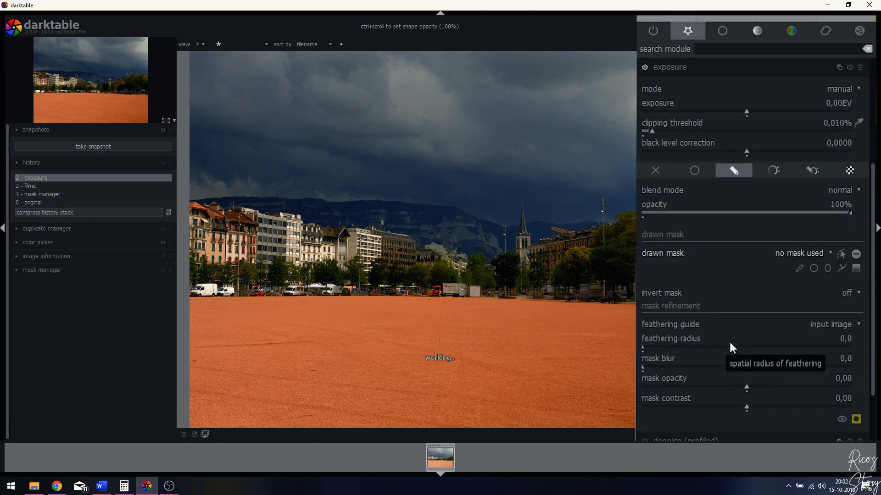
{"action": "left_click", "coordinate": [827, 268]}
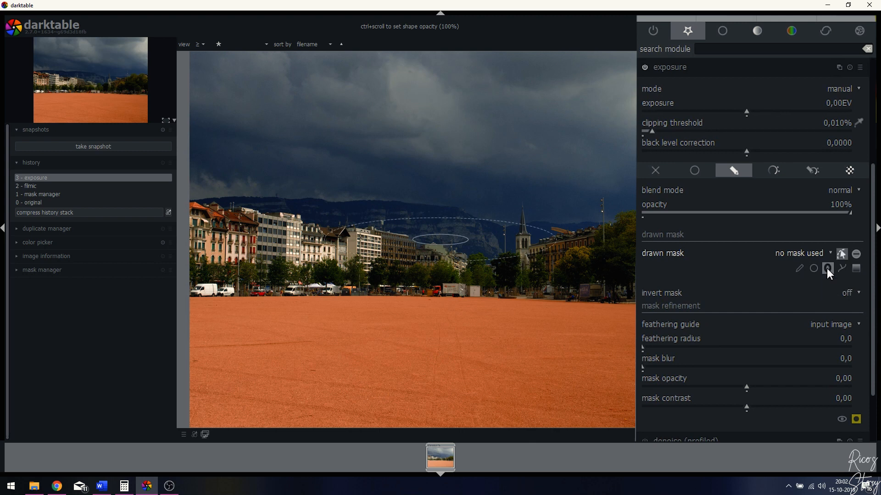
{"action": "left_click", "coordinate": [457, 262]}
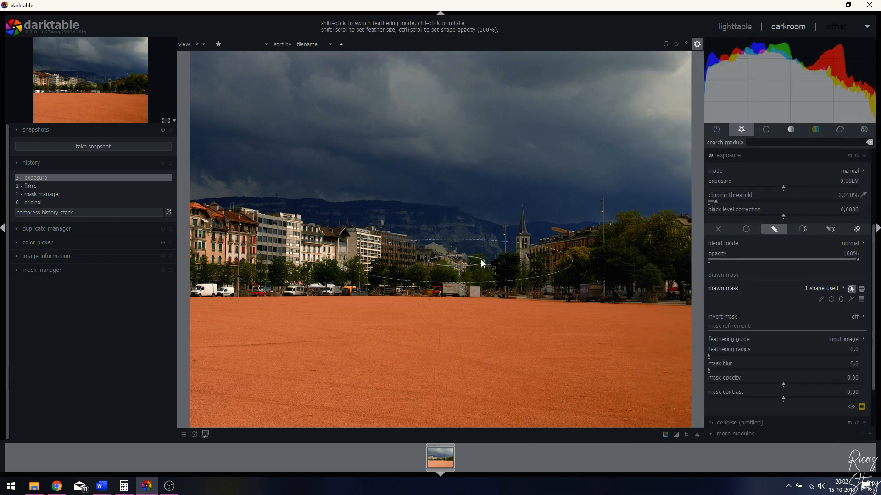
Step: Stretch and slightly tilt the ellipse across the buildings and trees with a narrower feather, and set exposure to 0.50 EV
{"action": "left_click_drag", "start_coordinate": [484, 260], "coordinate": [595, 262]}
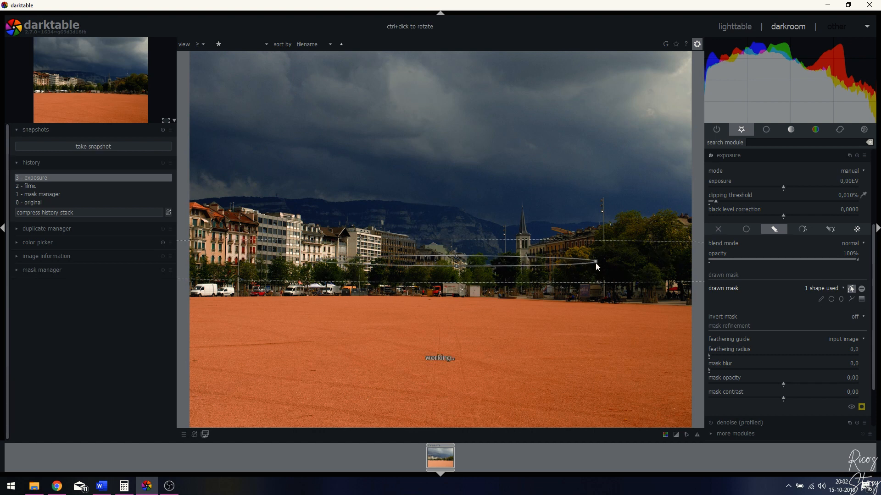
{"action": "left_click_drag", "start_coordinate": [456, 255], "coordinate": [459, 226]}
{"action": "left_click_drag", "start_coordinate": [316, 258], "coordinate": [218, 261]}
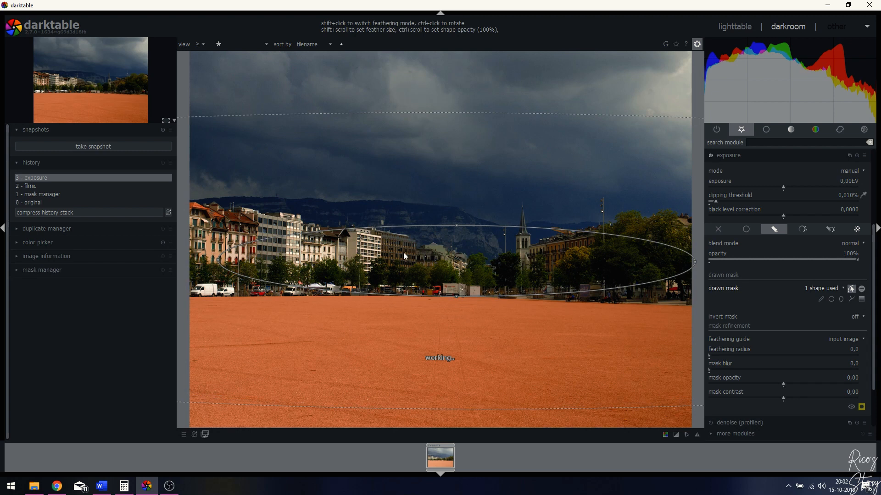
{"action": "scroll", "coordinate": [519, 228], "scroll_direction": "down", "scroll_amount": 5}
{"action": "scroll", "coordinate": [510, 232], "scroll_direction": "down", "scroll_amount": 5, "text": "shift"}
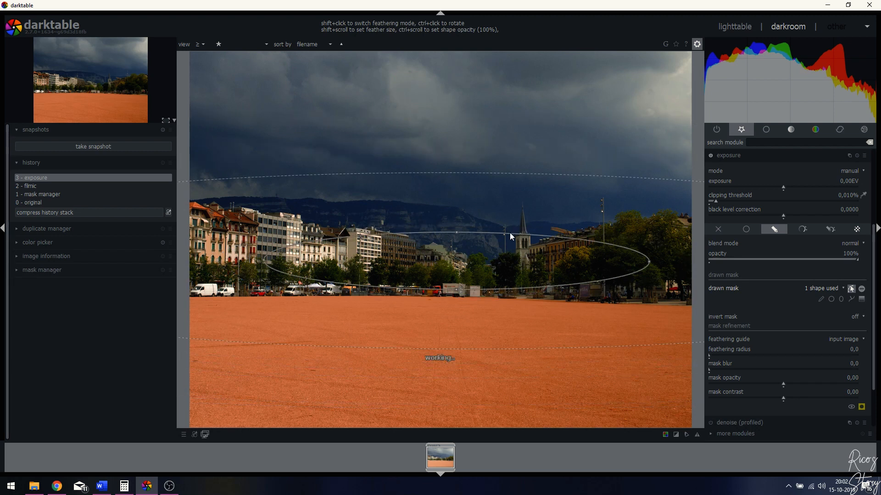
{"action": "left_click_drag", "start_coordinate": [507, 232], "coordinate": [367, 255]}
{"action": "left_click_drag", "start_coordinate": [638, 252], "coordinate": [667, 264]}
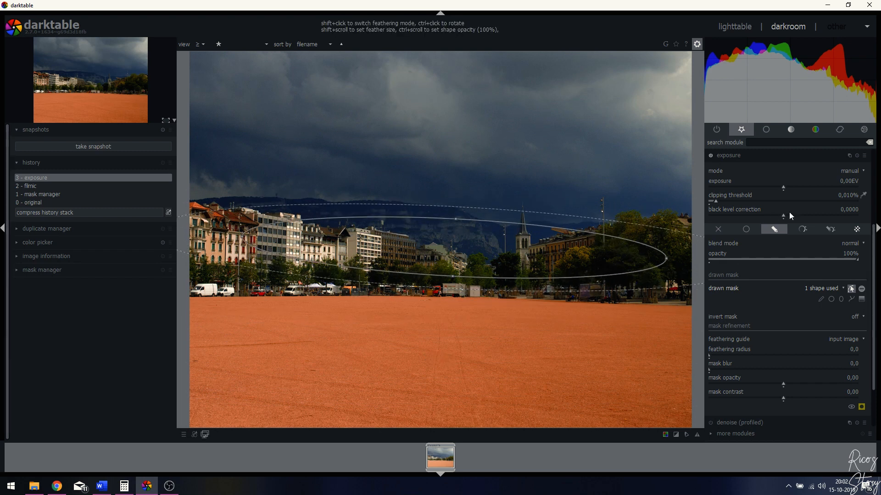
{"action": "left_click_drag", "start_coordinate": [783, 186], "coordinate": [790, 186]}
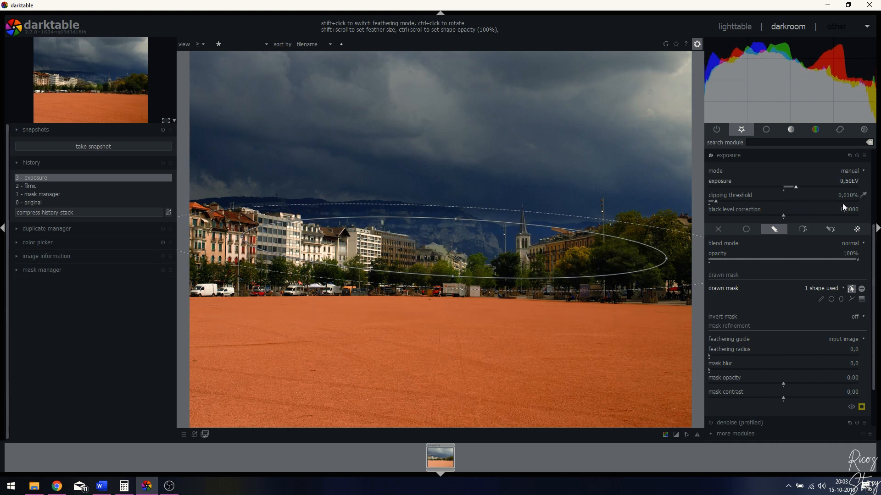
Step: Using the mask overlay, set the feathering radius to 125.4 and shift the ellipse toward the buildings on the left
{"action": "left_click", "coordinate": [861, 406]}
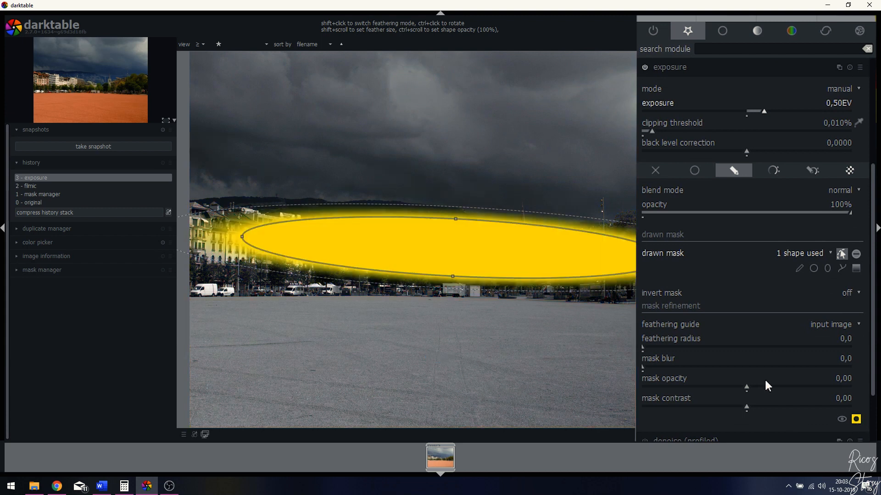
{"action": "left_click_drag", "start_coordinate": [725, 353], "coordinate": [784, 356]}
{"action": "double_click", "coordinate": [729, 367]}
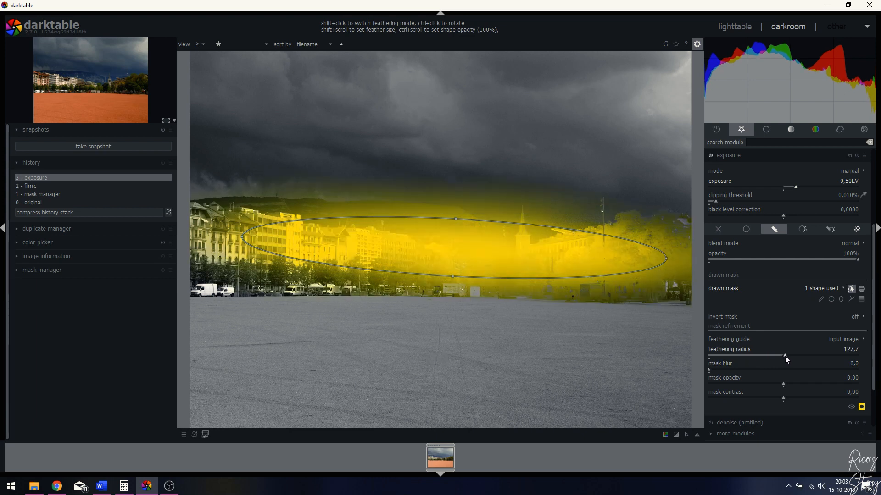
{"action": "left_click_drag", "start_coordinate": [368, 251], "coordinate": [342, 257]}
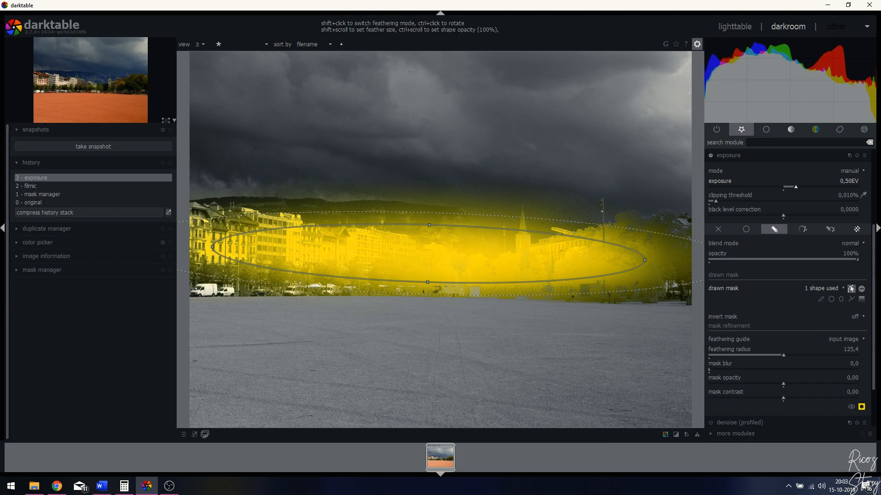
{"action": "left_click", "coordinate": [861, 407]}
{"action": "scroll", "coordinate": [767, 249], "scroll_direction": "up", "scroll_amount": 5}
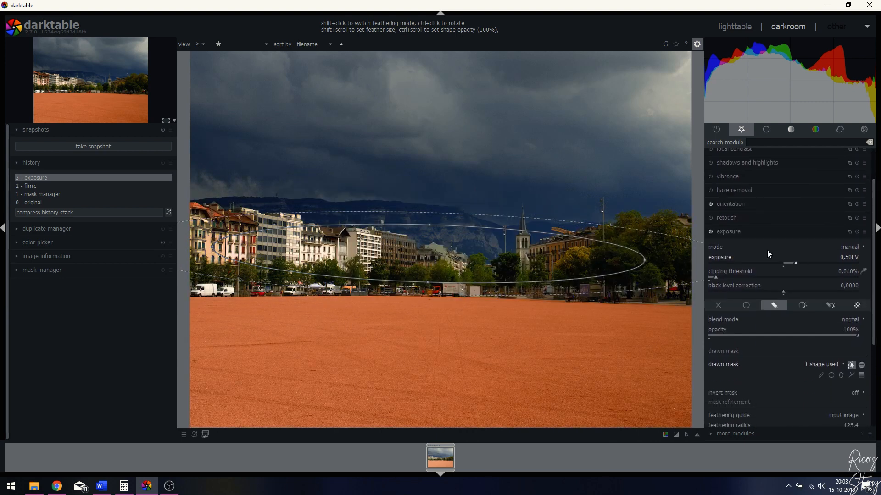
Step: Compare the photo with the exposure module off and on, and inspect the dark sky and mountains up close
{"action": "left_click", "coordinate": [733, 232]}
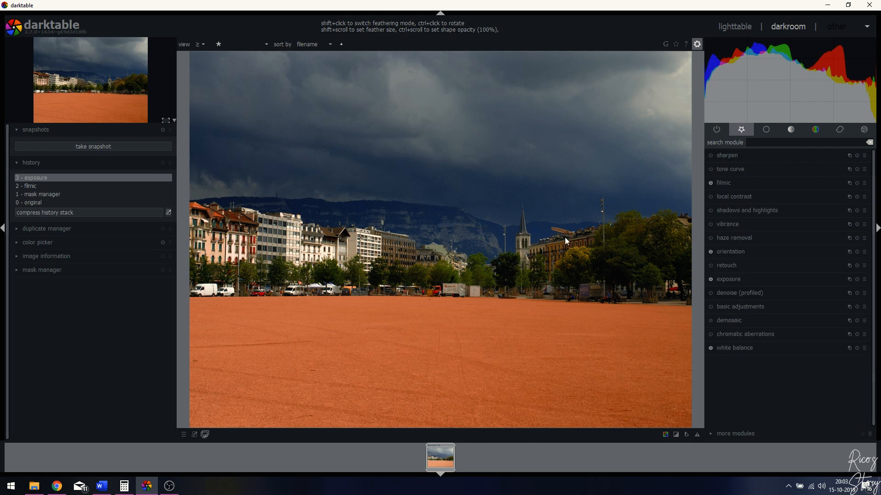
{"action": "left_click", "coordinate": [713, 279]}
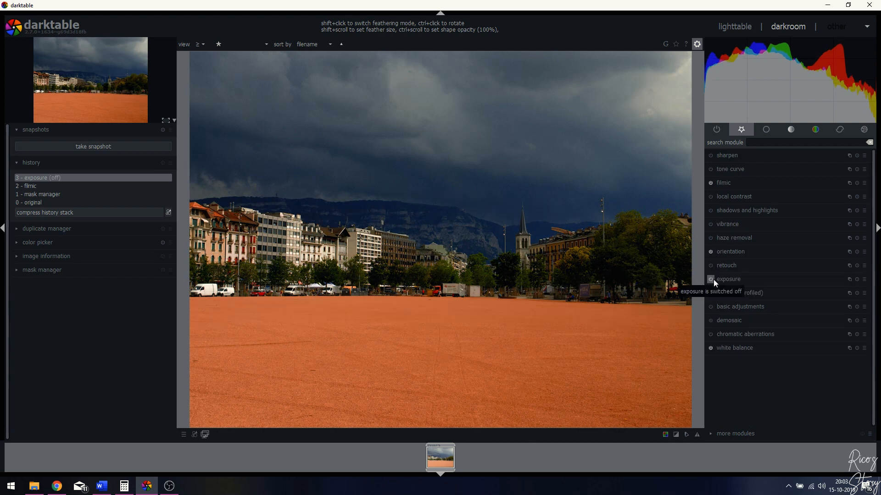
{"action": "left_click", "coordinate": [711, 279]}
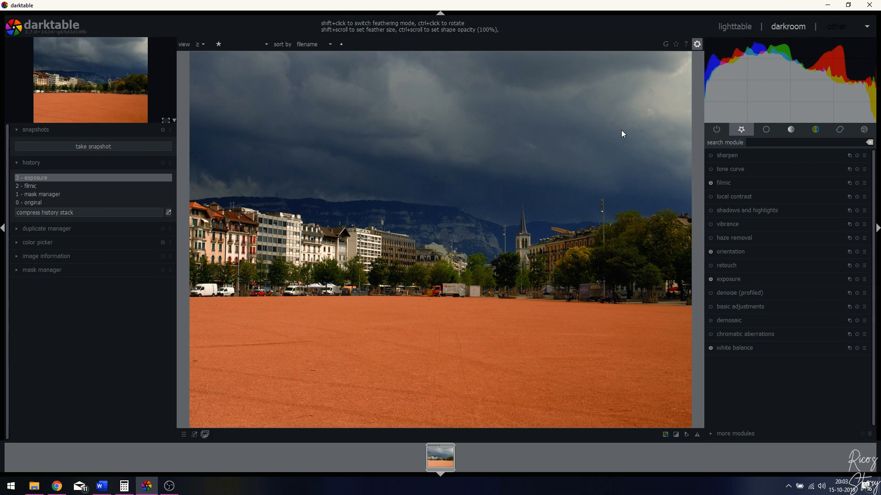
{"action": "scroll", "coordinate": [390, 173], "scroll_direction": "up", "scroll_amount": 2}
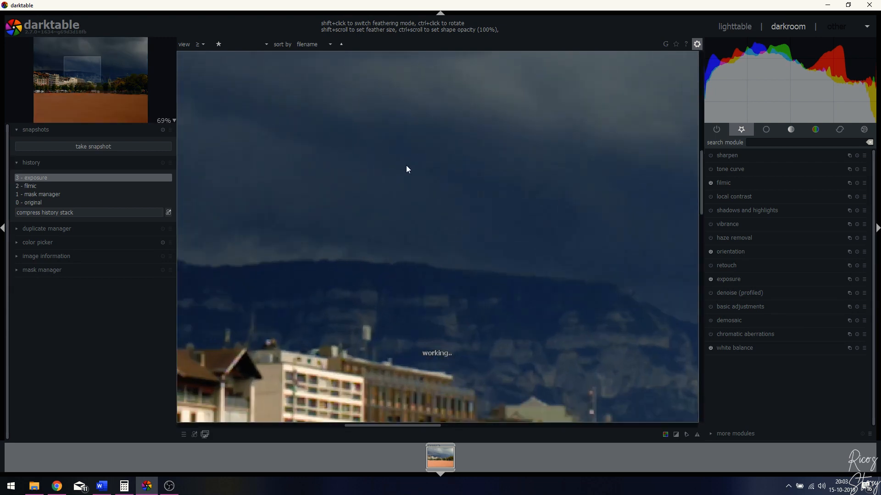
{"action": "scroll", "coordinate": [458, 174], "scroll_direction": "down", "scroll_amount": 4}
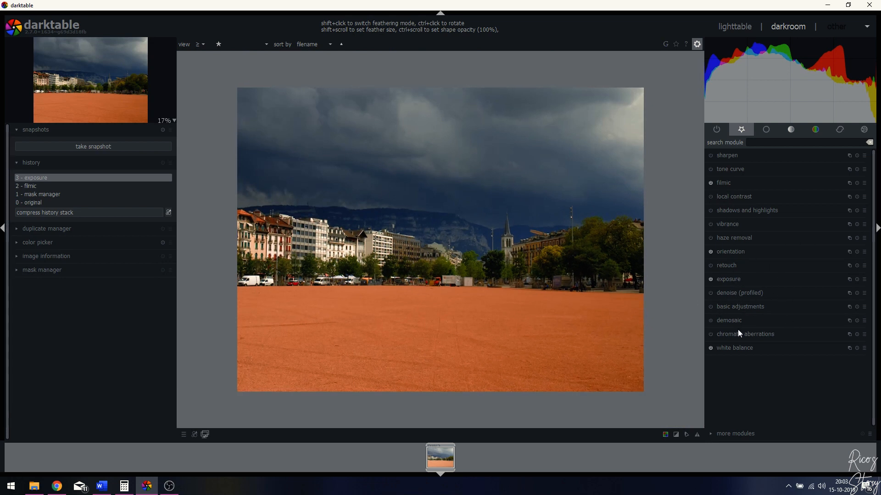
Step: Enable crop and rotate with the 16:9 HDTV aspect, shift the crop frame slightly down, and apply the crop
{"action": "left_click", "coordinate": [766, 131]}
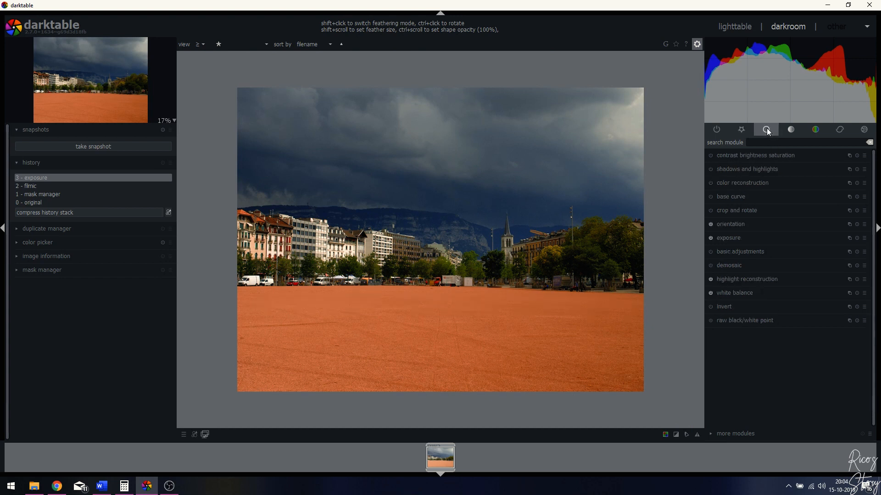
{"action": "left_click", "coordinate": [711, 211]}
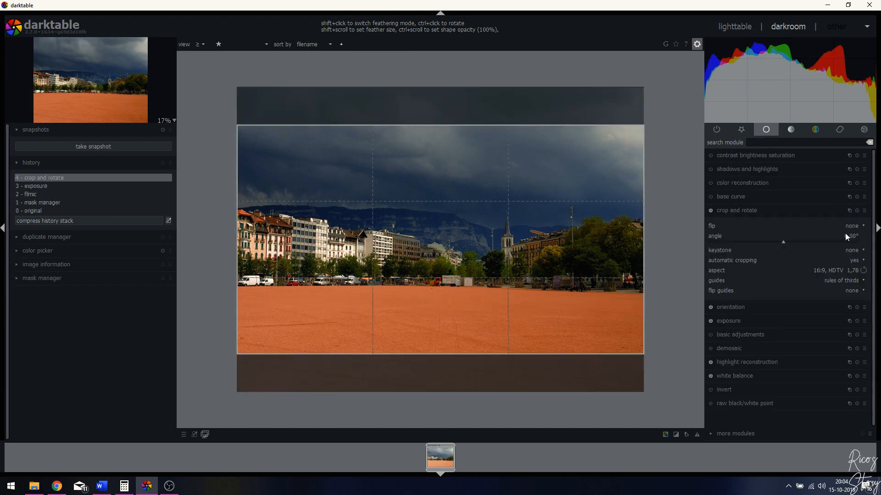
{"action": "left_click", "coordinate": [825, 271]}
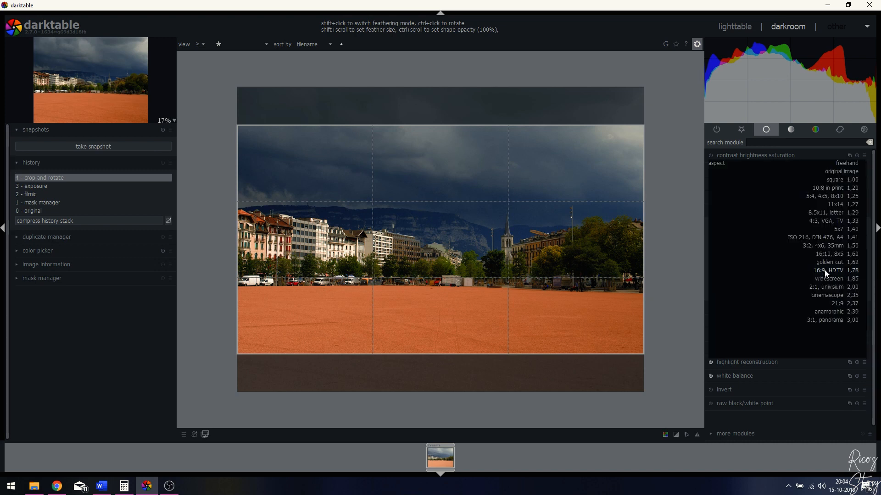
{"action": "left_click", "coordinate": [825, 270]}
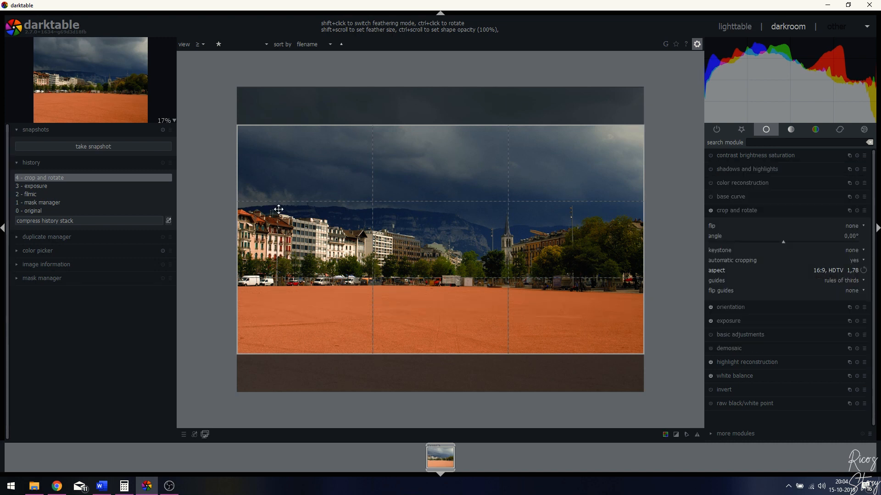
{"action": "left_click_drag", "start_coordinate": [441, 259], "coordinate": [440, 261]}
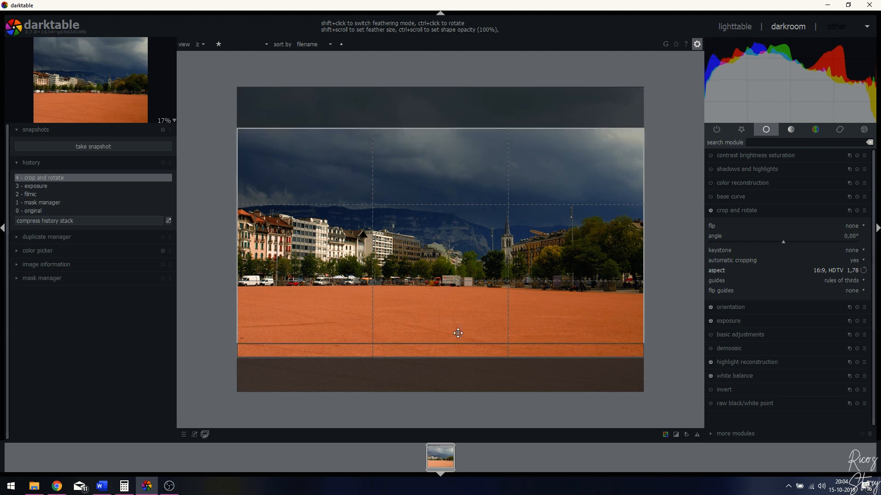
{"action": "double_click", "coordinate": [454, 256]}
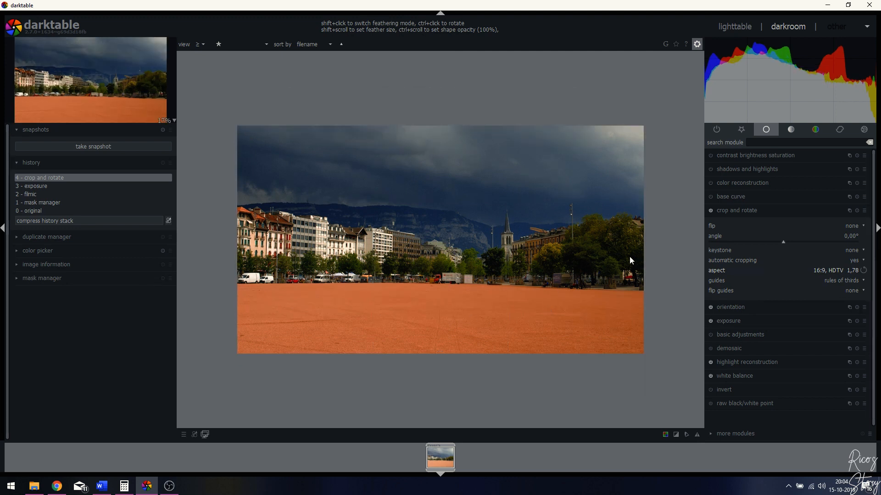
Step: Compare the photo before and after the crop using the edit history, and collapse the crop and rotate module
{"action": "left_click", "coordinate": [41, 185]}
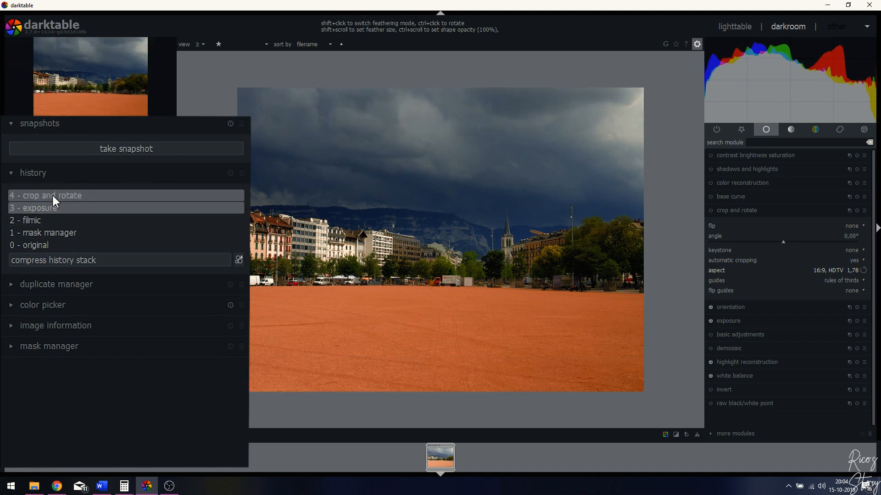
{"action": "left_click", "coordinate": [52, 196]}
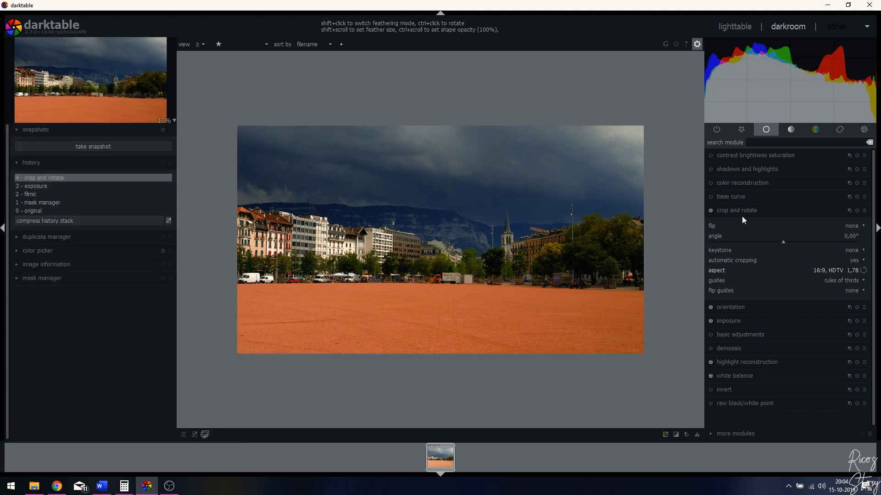
{"action": "left_click", "coordinate": [752, 211]}
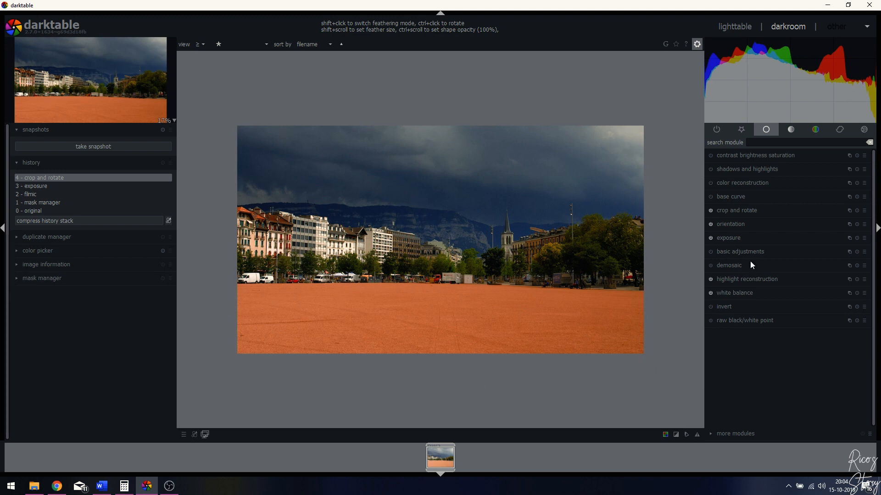
Step: Create a new instance of exposure with a drawn mask and place a horizontal gradient across the orange square below the trees
{"action": "left_click", "coordinate": [848, 237]}
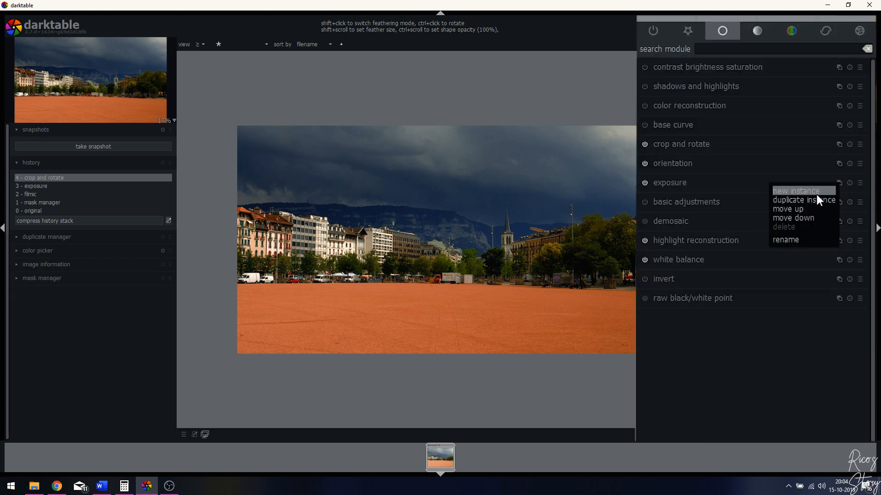
{"action": "left_click", "coordinate": [830, 243]}
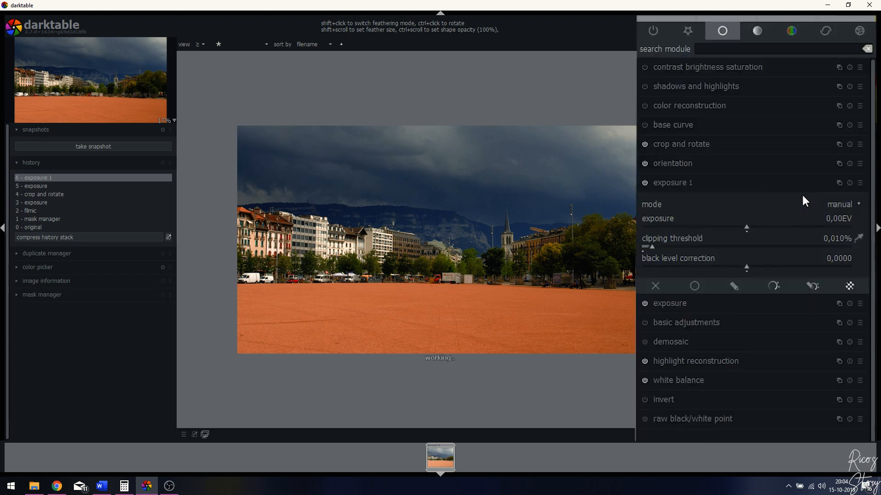
{"action": "left_click", "coordinate": [737, 283]}
{"action": "left_click", "coordinate": [855, 307]}
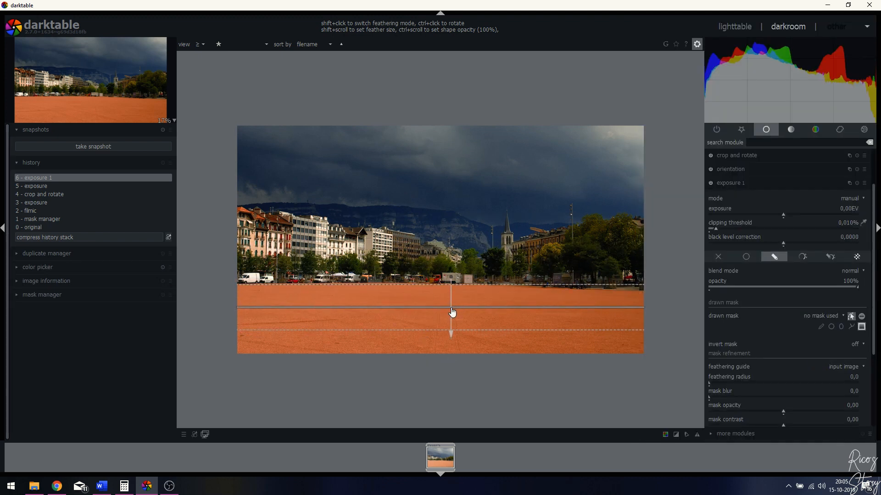
{"action": "left_click", "coordinate": [450, 309]}
{"action": "left_click_drag", "start_coordinate": [452, 281], "coordinate": [452, 337]}
Step: Set the exposure of the gradient-masked instance to -0.50 EV
{"action": "left_click", "coordinate": [775, 216]}
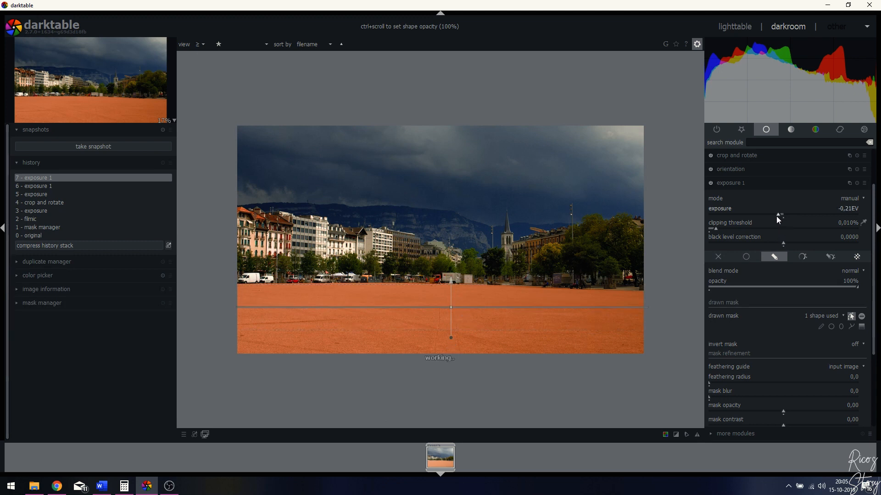
{"action": "right_click", "coordinate": [850, 210]}
{"action": "type", "text": "-0.5"}
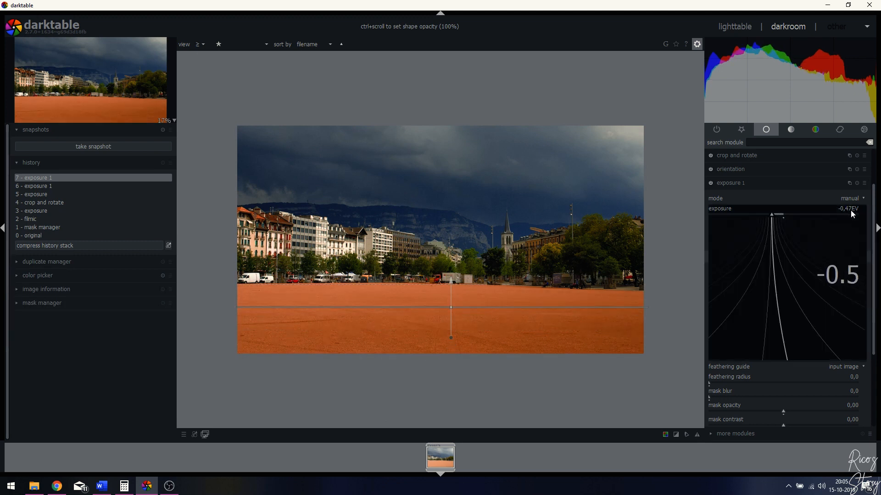
{"action": "key", "text": "Return"}
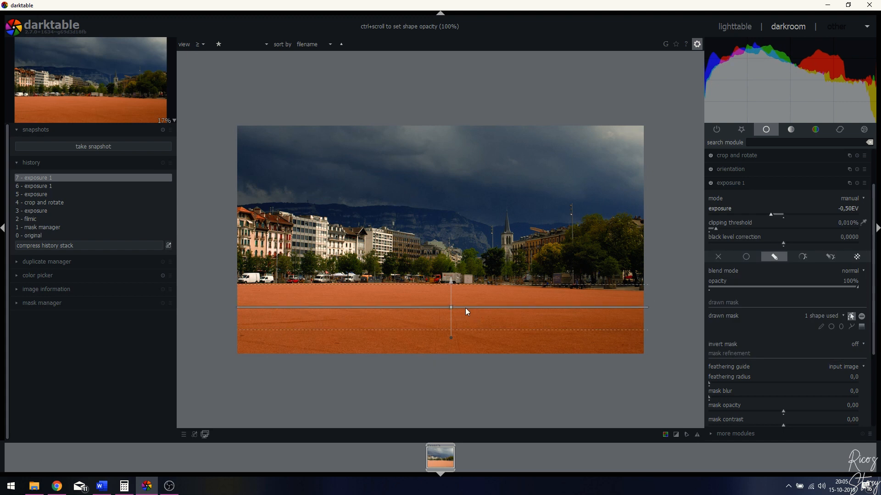
Step: Using the mask overlay, set the gradient's feathering radius to 60.4 and mask blur to 14.7, and move the gradient slightly up
{"action": "left_click_drag", "start_coordinate": [870, 354], "coordinate": [871, 398]}
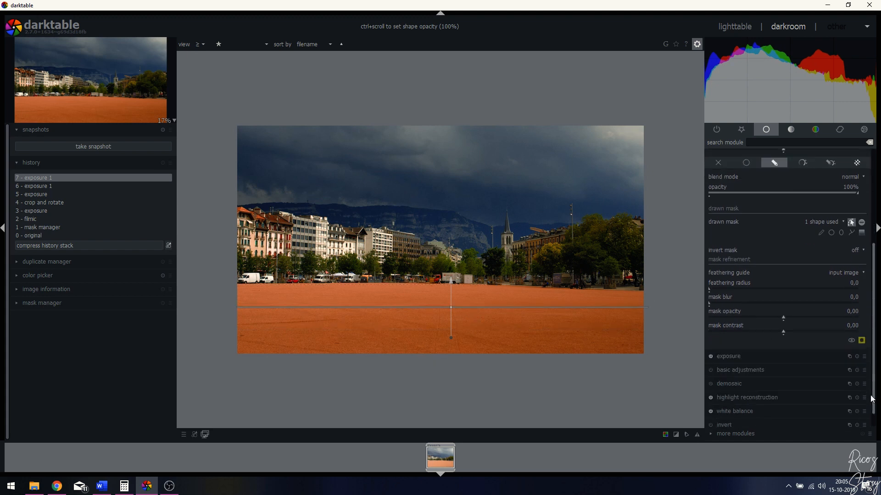
{"action": "left_click", "coordinate": [861, 338]}
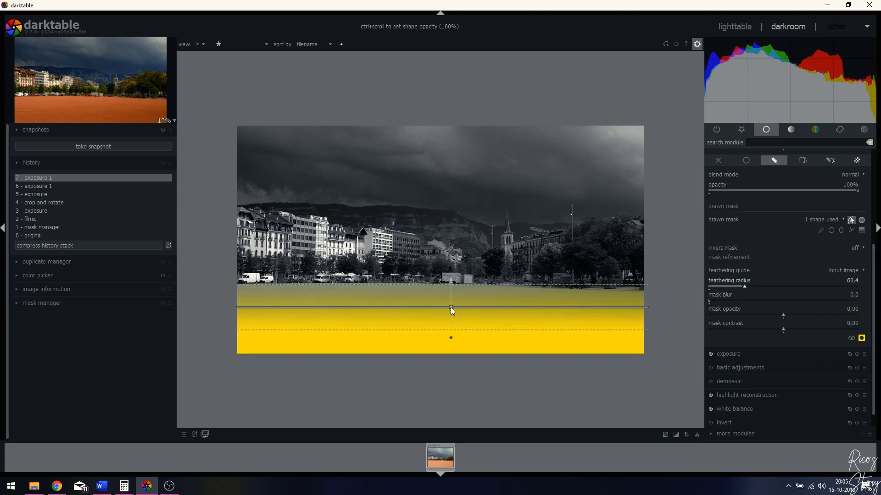
{"action": "left_click_drag", "start_coordinate": [451, 307], "coordinate": [451, 303]}
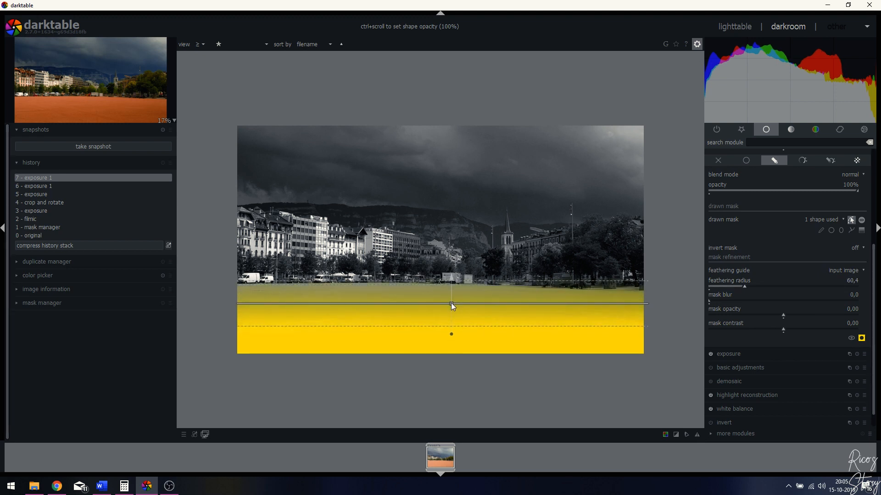
{"action": "left_click_drag", "start_coordinate": [712, 302], "coordinate": [725, 301]}
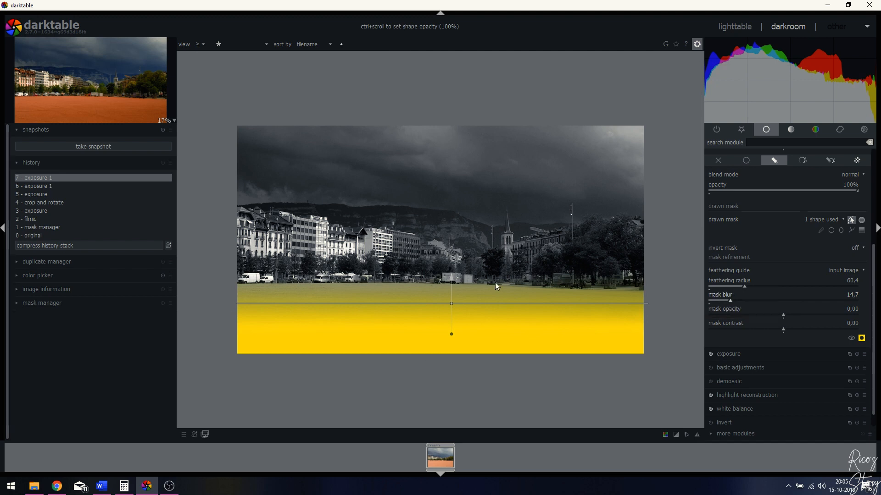
{"action": "left_click", "coordinate": [862, 338]}
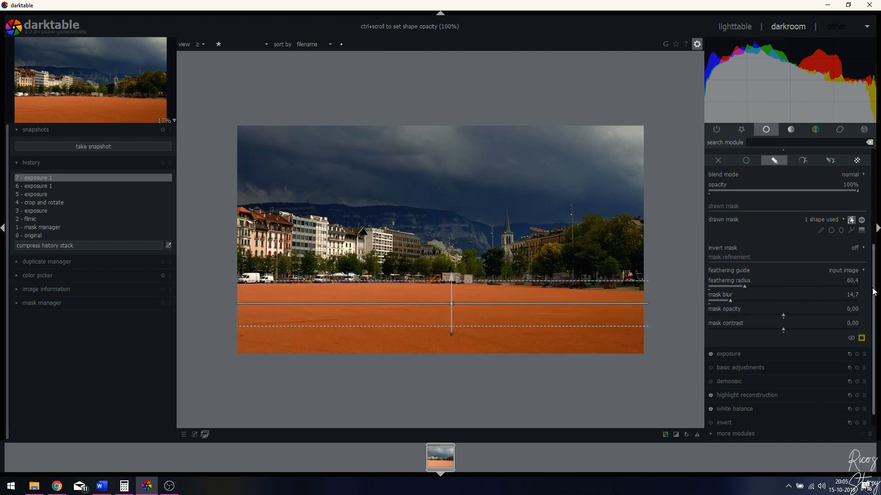
{"action": "scroll", "coordinate": [810, 221], "scroll_direction": "up", "scroll_amount": 5}
{"action": "left_click", "coordinate": [728, 221]}
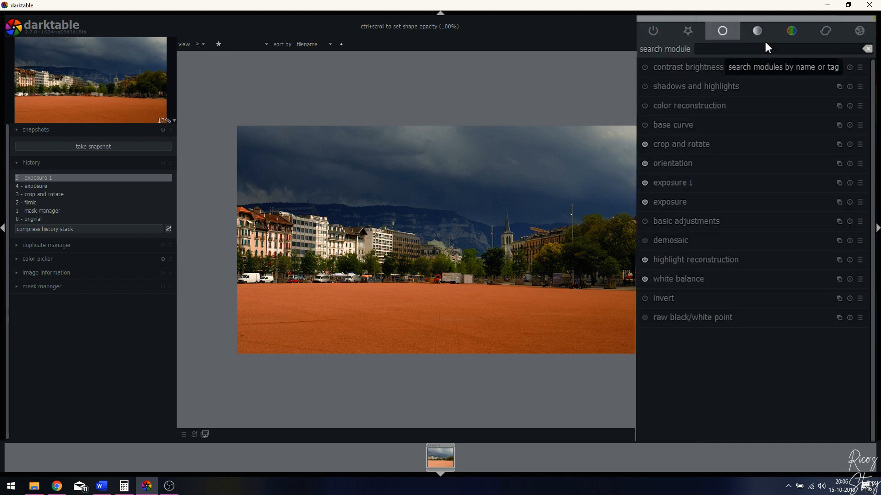
Step: Enable the tone curve module with a combined drawn and parametric mask
{"action": "left_click", "coordinate": [754, 32]}
{"action": "left_click", "coordinate": [670, 143]}
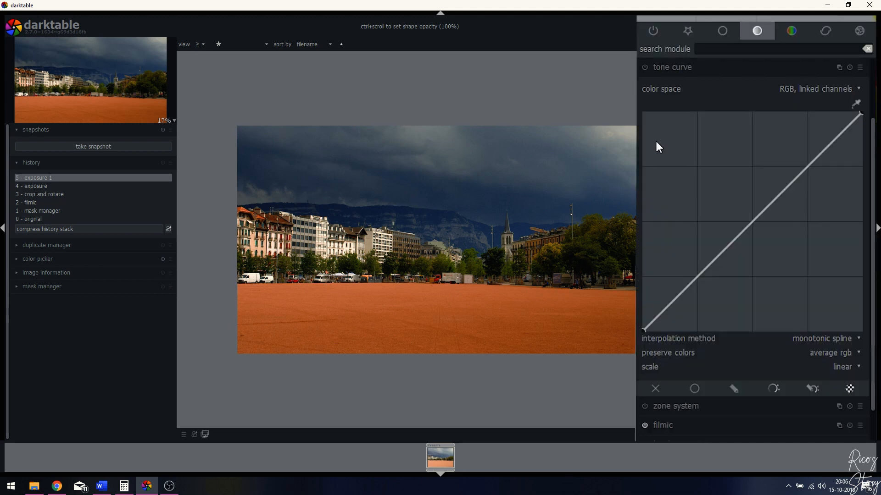
{"action": "left_click", "coordinate": [642, 67]}
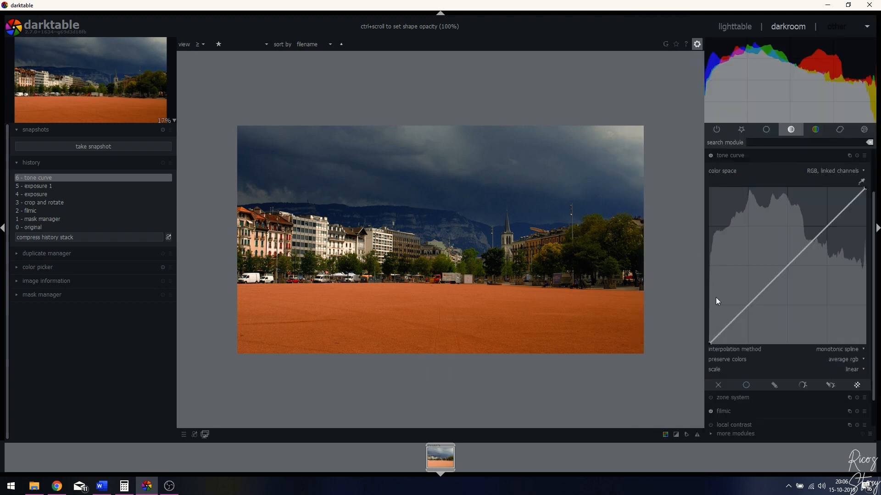
{"action": "left_click", "coordinate": [773, 384]}
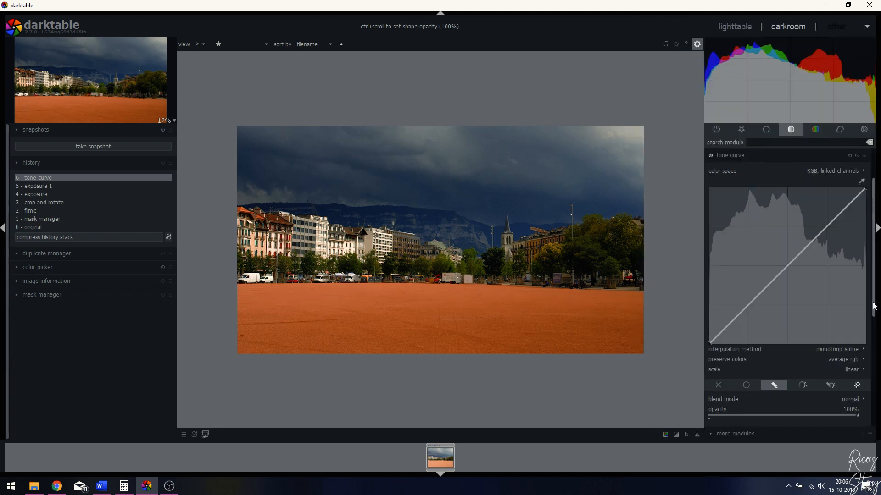
{"action": "scroll", "coordinate": [873, 275], "scroll_direction": "down", "scroll_amount": 5}
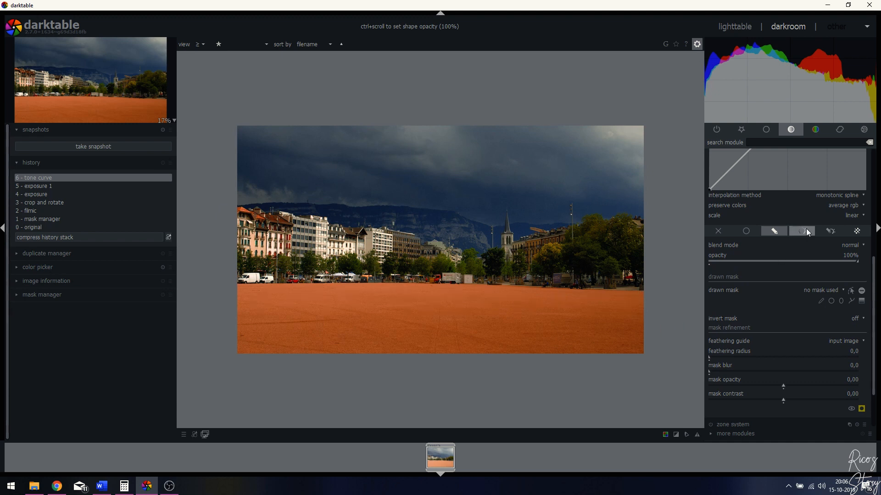
{"action": "left_click", "coordinate": [830, 231]}
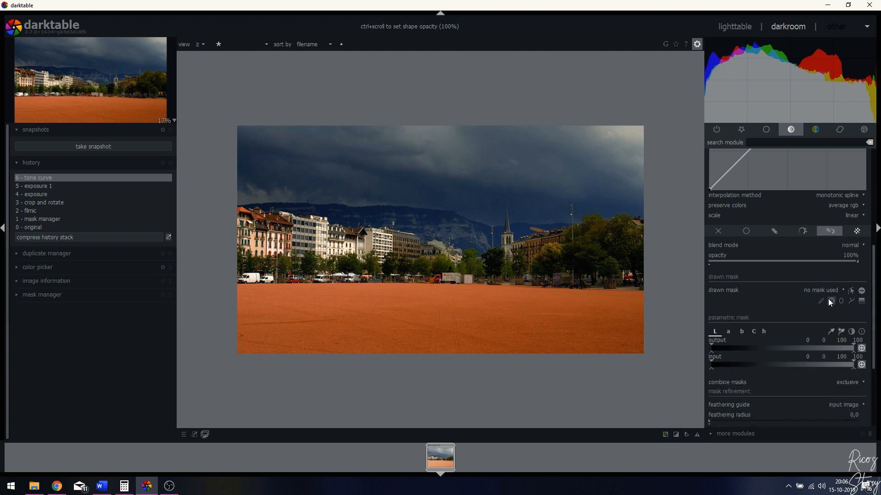
Step: Draw a closed path mask along the skyline and church spire, looping outside the frame to enclose the whole sky
{"action": "left_click", "coordinate": [851, 301]}
{"action": "left_click", "coordinate": [254, 204]}
{"action": "left_click", "coordinate": [461, 219]}
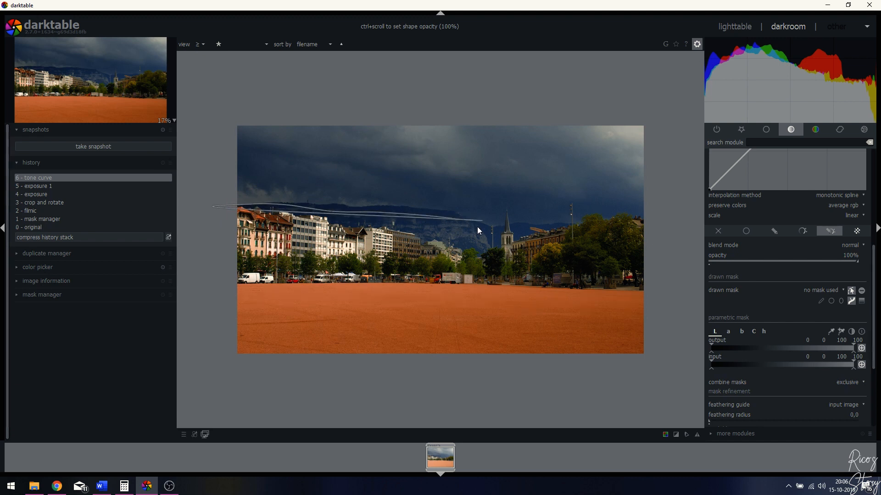
{"action": "left_click", "coordinate": [498, 232]}
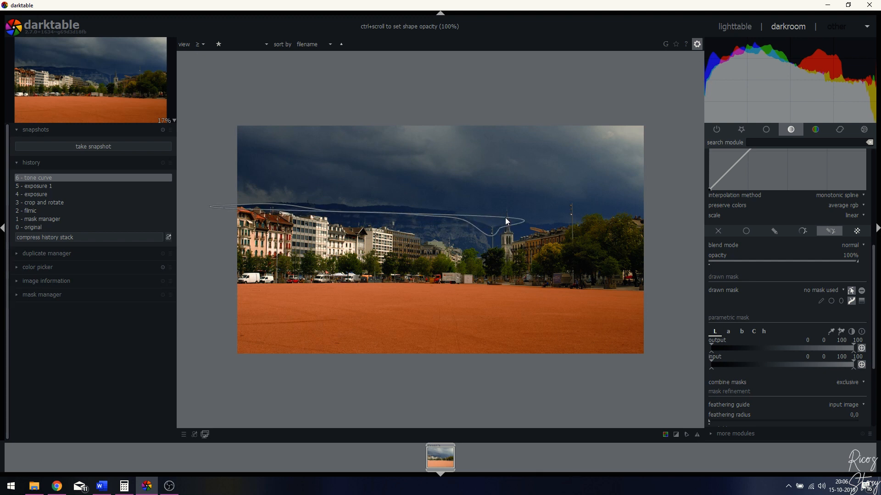
{"action": "left_click", "coordinate": [508, 205]}
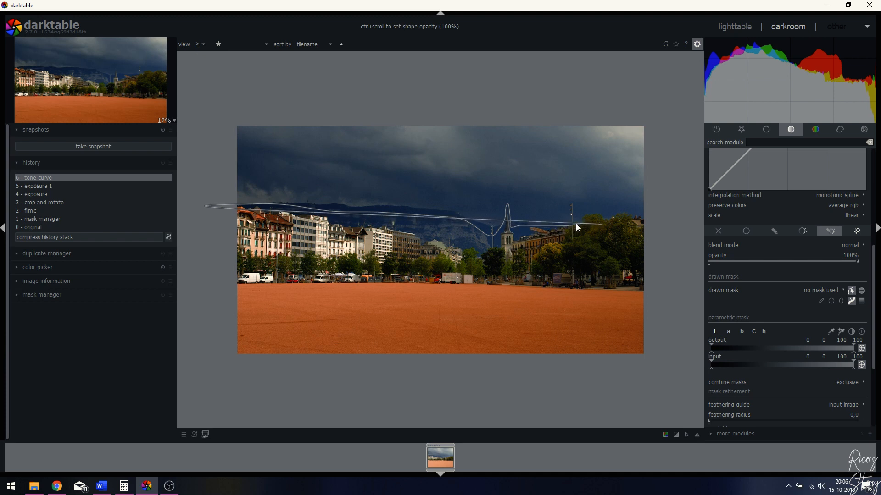
{"action": "left_click", "coordinate": [589, 217]}
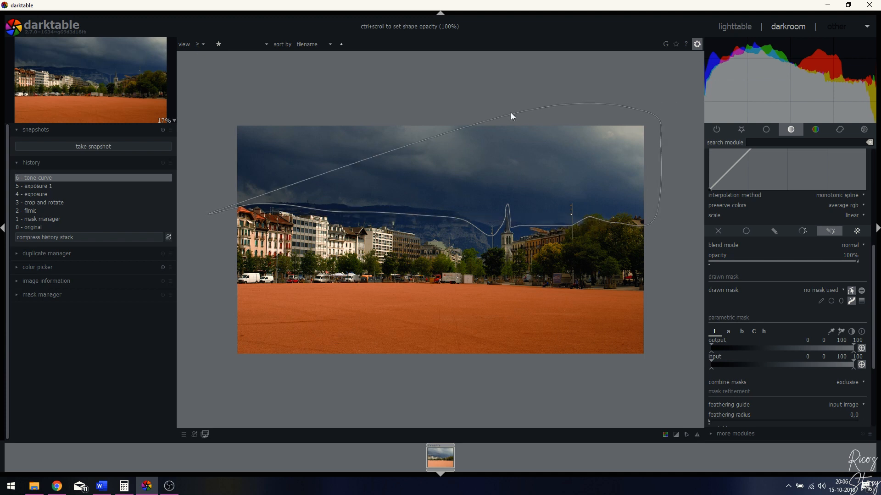
{"action": "left_click", "coordinate": [511, 112]}
{"action": "left_click", "coordinate": [357, 94]}
{"action": "left_click", "coordinate": [227, 108]}
{"action": "left_click", "coordinate": [217, 177]}
{"action": "right_click", "coordinate": [218, 177]}
Step: Display the tone curve's mask overlay and sample a point in the middle of the sky with the parametric mask's lightness picker
{"action": "scroll", "coordinate": [873, 290], "scroll_direction": "down", "scroll_amount": 5}
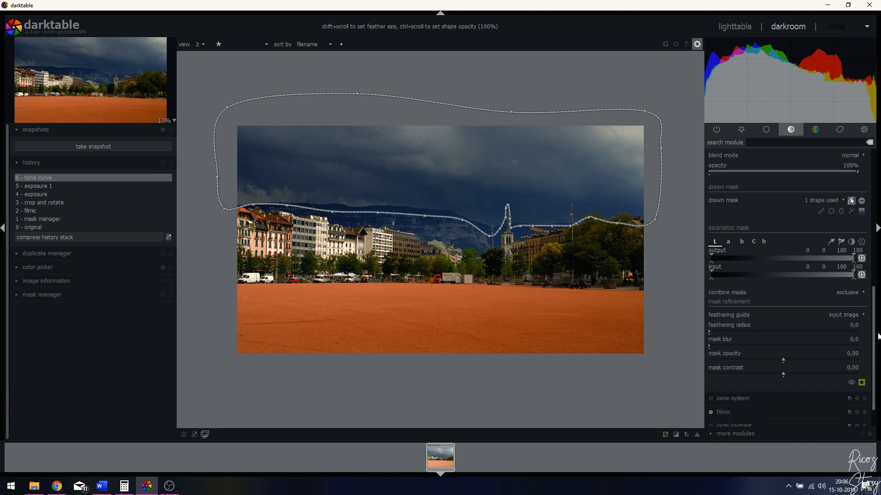
{"action": "left_click", "coordinate": [861, 349]}
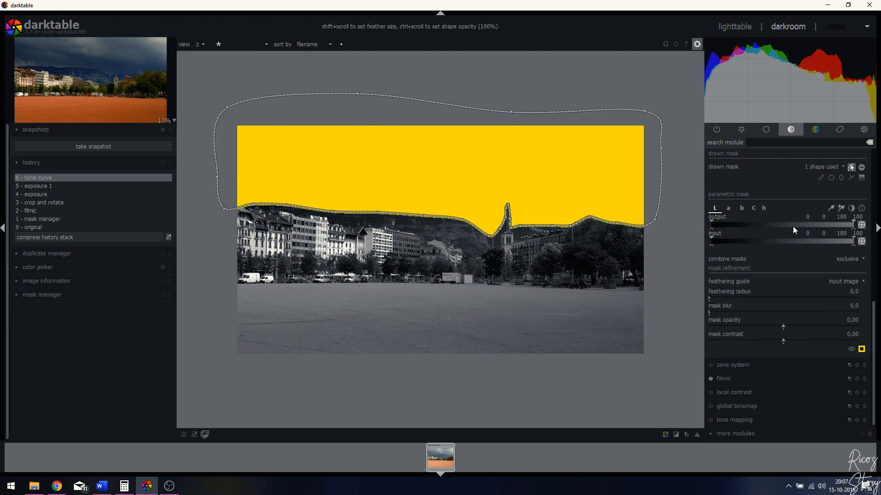
{"action": "left_click", "coordinate": [830, 209]}
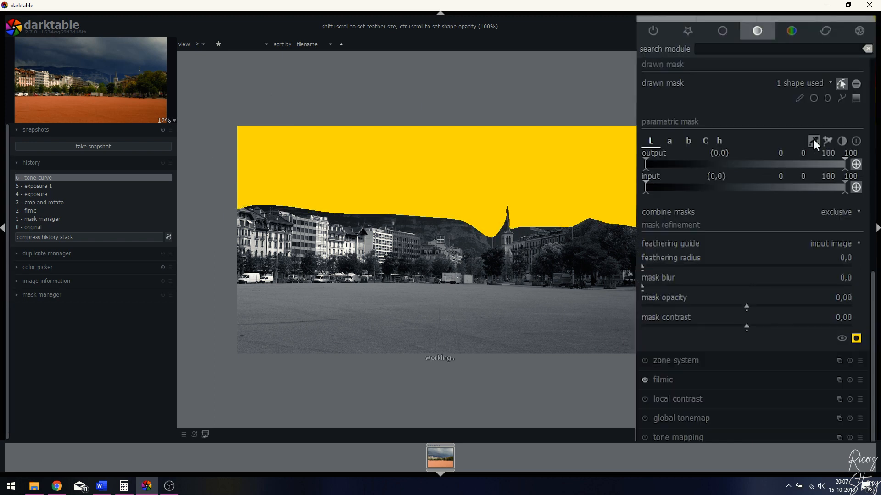
{"action": "left_click", "coordinate": [481, 168]}
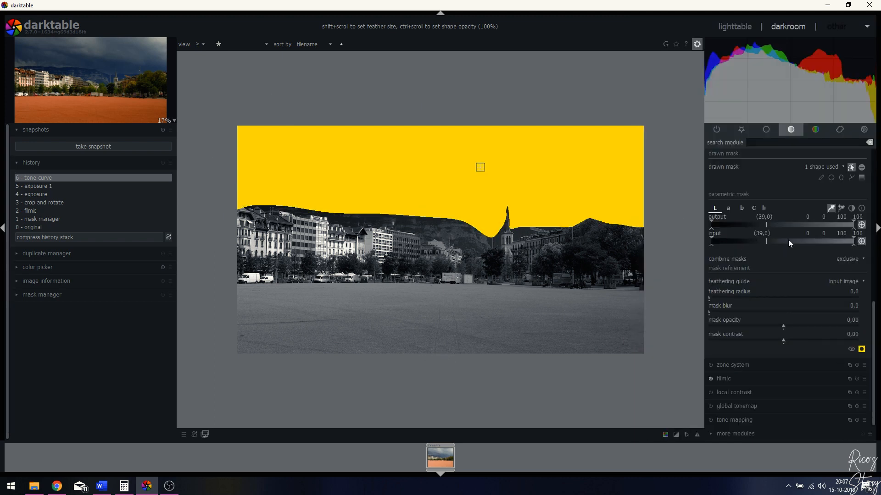
Step: Switch the color picker to area sampling and sample a rectangle in the middle of the sky
{"action": "left_click", "coordinate": [37, 267]}
{"action": "left_click", "coordinate": [78, 287]}
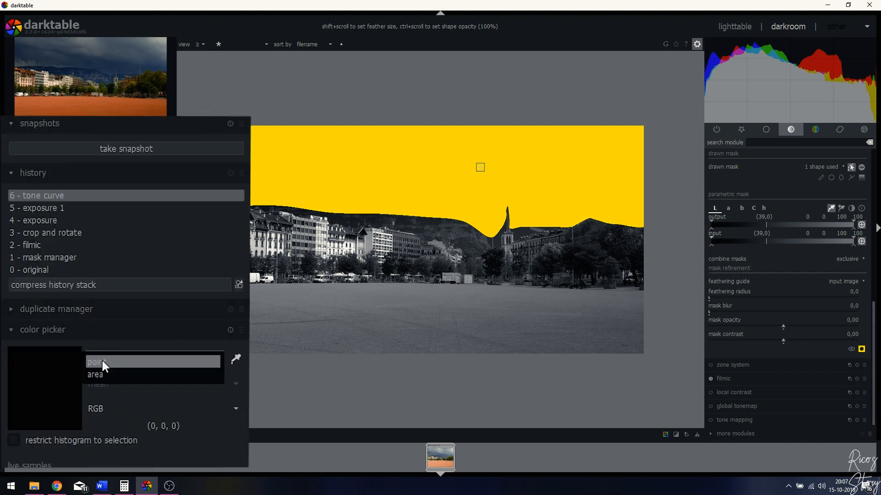
{"action": "left_click", "coordinate": [73, 296]}
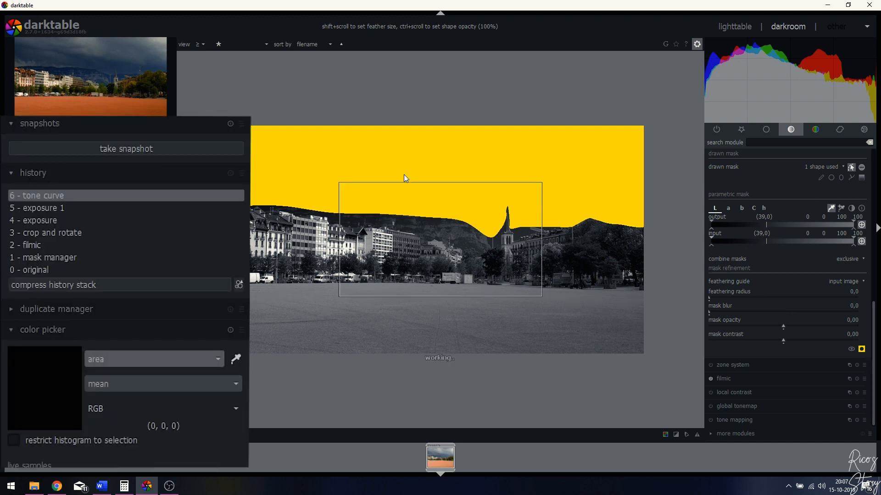
{"action": "left_click_drag", "start_coordinate": [421, 157], "coordinate": [534, 193]}
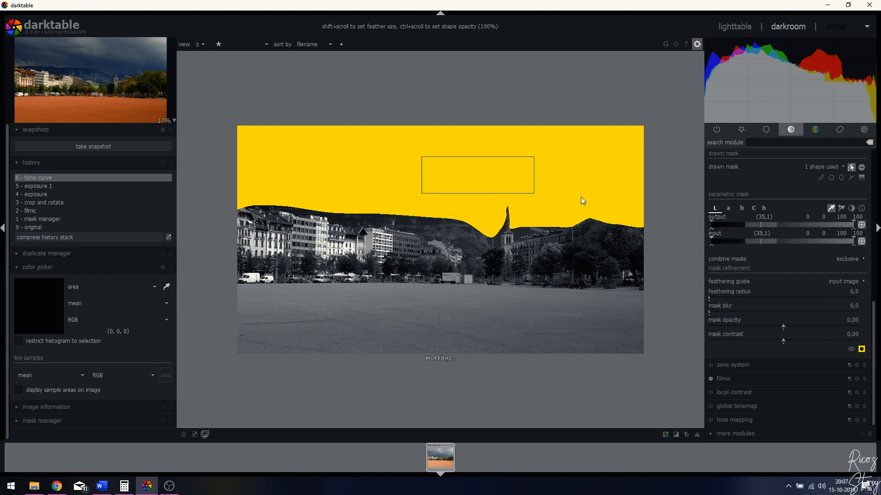
{"action": "left_click_drag", "start_coordinate": [644, 159], "coordinate": [693, 166]}
Step: Limit the parametric mask's lightness ranges to 21, 21, 46, 78 for the output and 21, 21, 46, 100 for the input
{"action": "left_click_drag", "start_coordinate": [718, 229], "coordinate": [745, 229]}
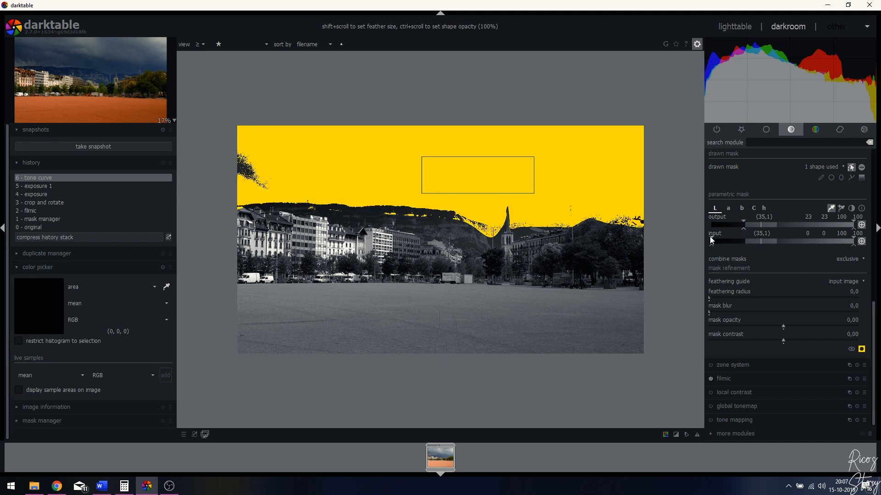
{"action": "left_click", "coordinate": [861, 241]}
{"action": "left_click", "coordinate": [861, 225]}
Step: Refine the tone curve's mask with feathering radius 70.3 and mask blur 15.9, and hide the mask overlay
{"action": "left_click", "coordinate": [750, 297]}
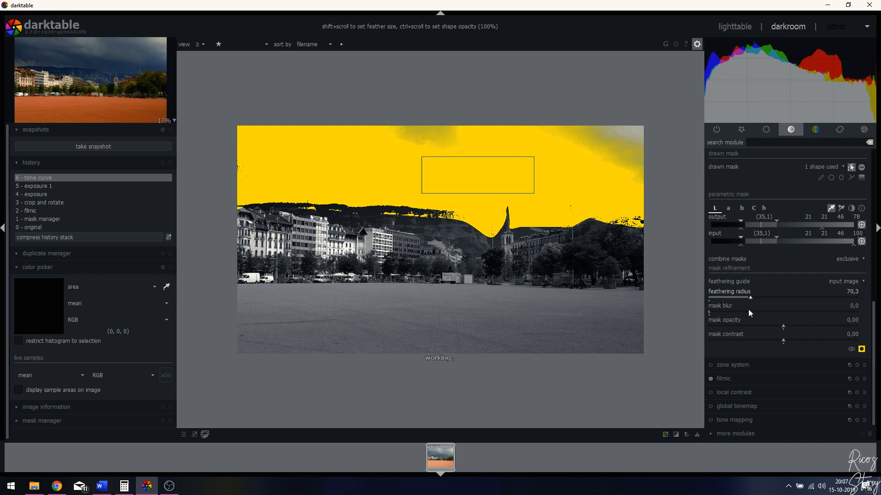
{"action": "left_click", "coordinate": [725, 311]}
{"action": "left_click_drag", "start_coordinate": [725, 311], "coordinate": [732, 311]}
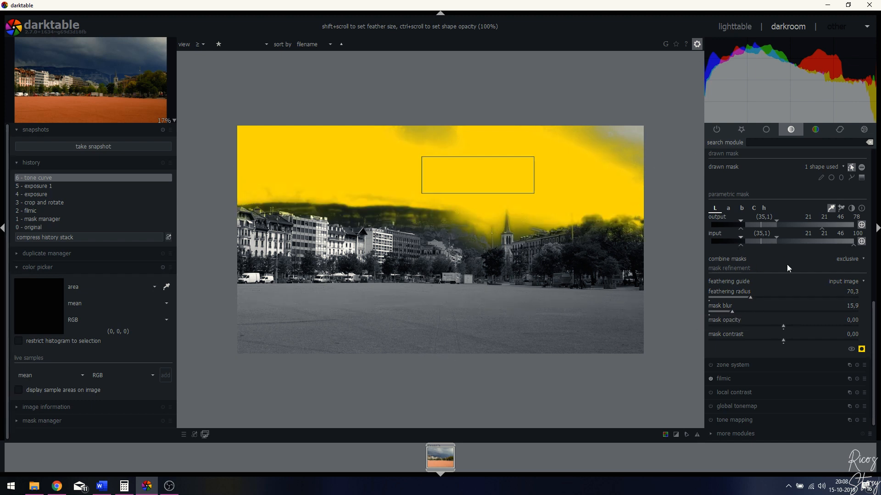
{"action": "left_click", "coordinate": [862, 350]}
Step: Shape the sky's tone curve by raising its midtones, adding a highlight point near the white end, and lifting the shadows to about 5.8 / 12.8
{"action": "scroll", "coordinate": [876, 321], "scroll_direction": "up", "scroll_amount": 10}
{"action": "scroll", "coordinate": [823, 213], "scroll_direction": "up", "scroll_amount": 2}
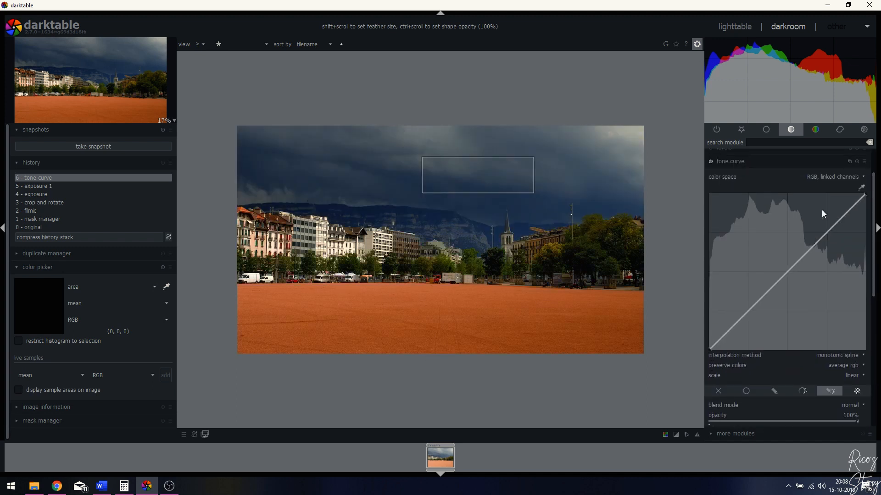
{"action": "left_click_drag", "start_coordinate": [786, 272], "coordinate": [777, 262]}
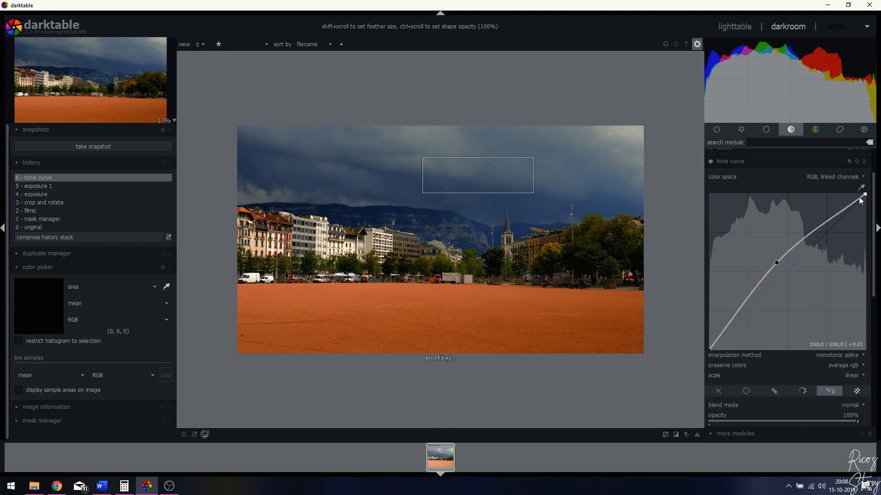
{"action": "left_click_drag", "start_coordinate": [851, 207], "coordinate": [866, 198]}
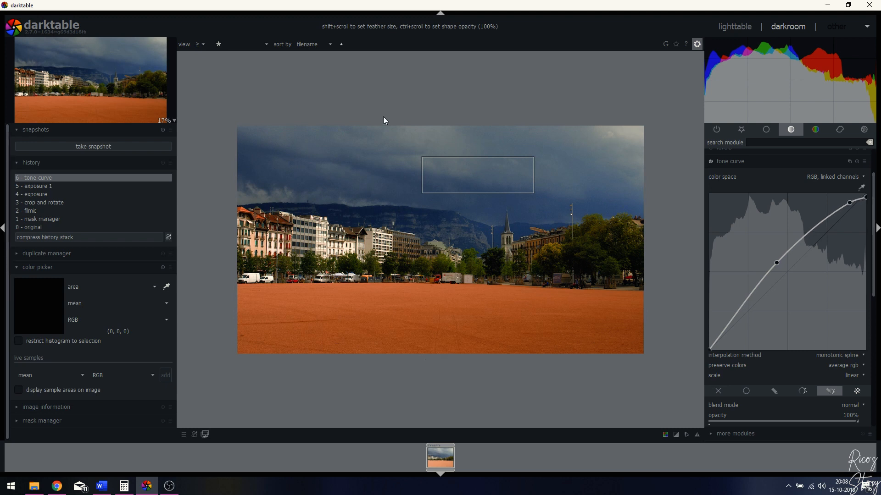
{"action": "left_click_drag", "start_coordinate": [719, 341], "coordinate": [718, 331]}
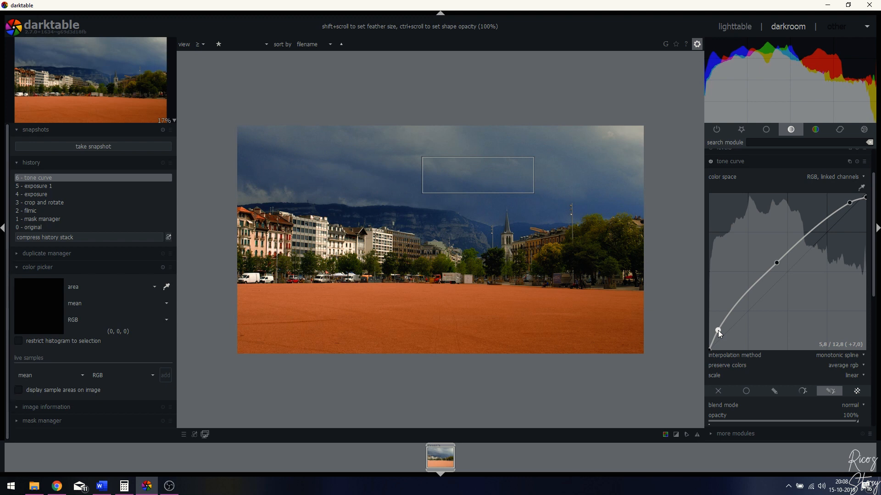
{"action": "left_click", "coordinate": [754, 161]}
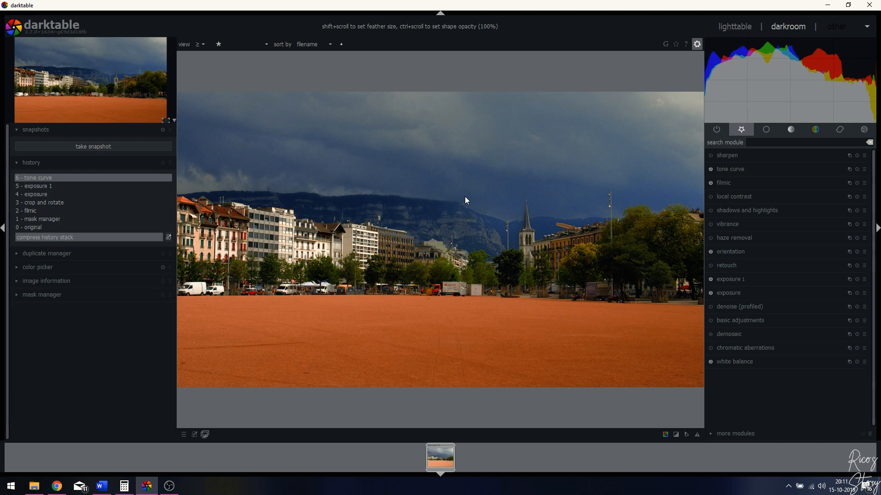
Step: Enable denoise (profiled) with the generic poissonian profile and apply the preset that uses wavelets mode with the color blend mode
{"action": "left_click", "coordinate": [745, 309]}
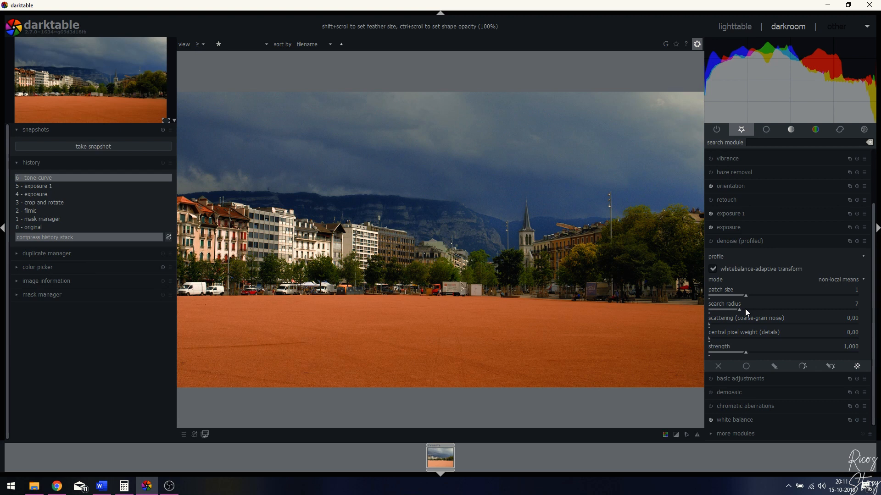
{"action": "left_click", "coordinate": [711, 241]}
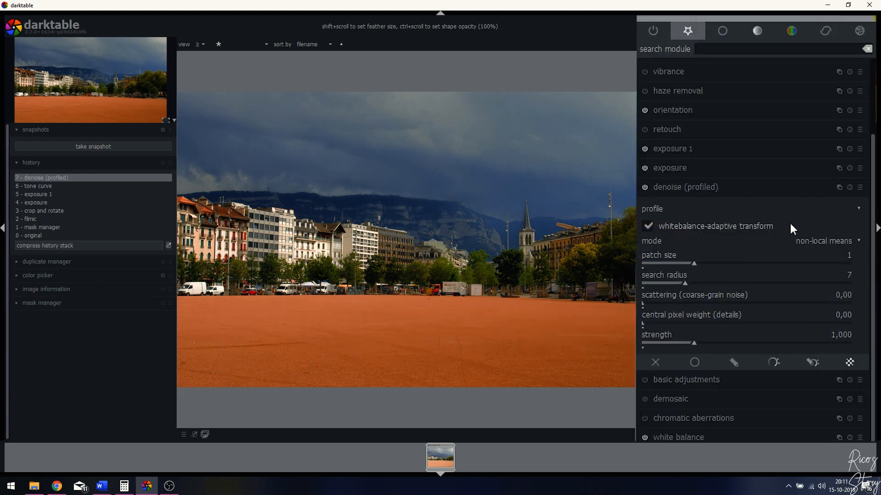
{"action": "left_click", "coordinate": [861, 207]}
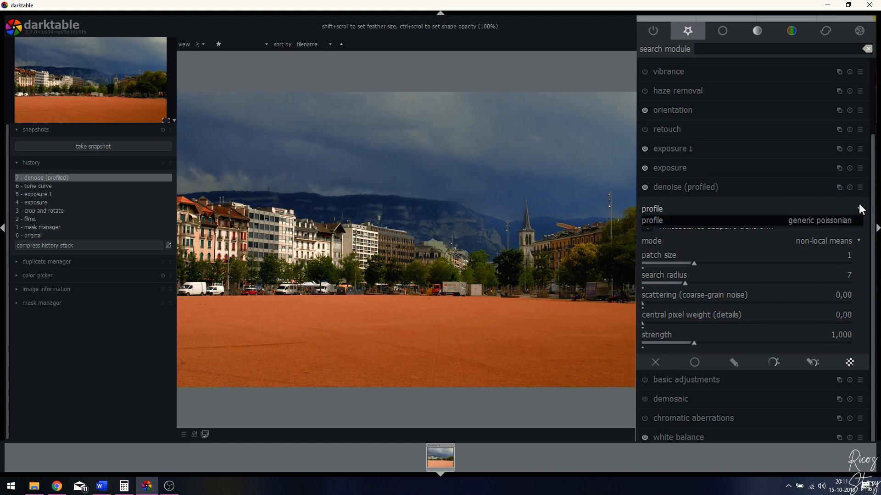
{"action": "left_click", "coordinate": [828, 220]}
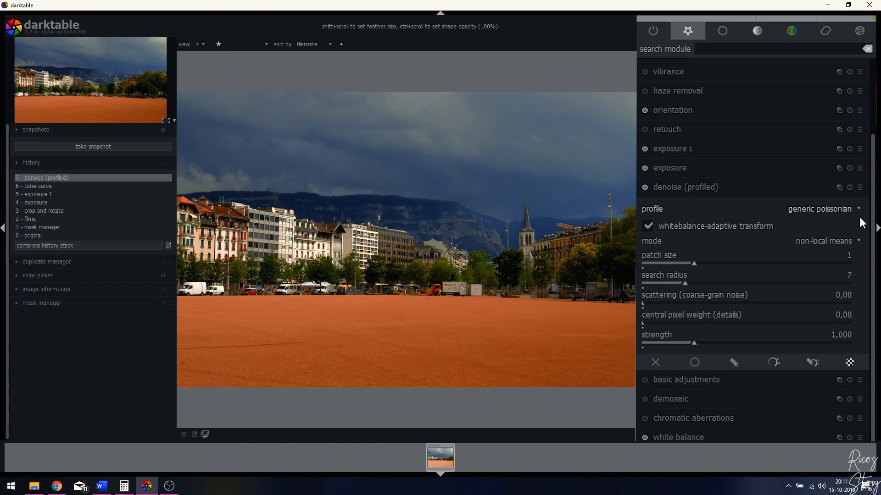
{"action": "left_click", "coordinate": [851, 188]}
{"action": "left_click", "coordinate": [778, 202]}
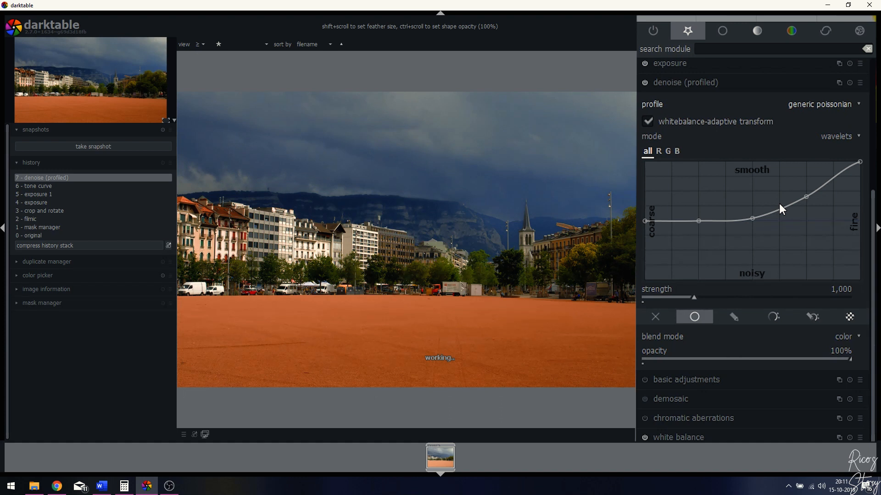
Step: Duplicate the denoise (profiled) instance and apply the wavelets preset with strength 0.300, lightness blend mode and 70% opacity to the copy
{"action": "left_click", "coordinate": [839, 81]}
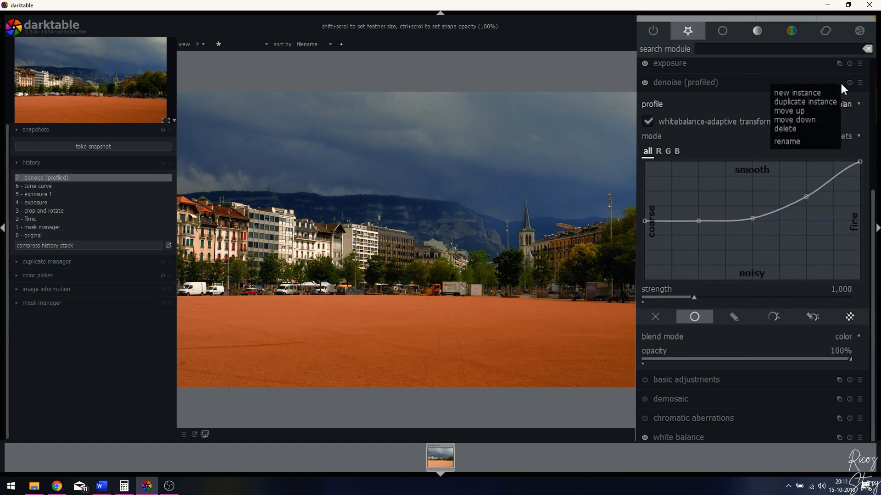
{"action": "left_click", "coordinate": [818, 104]}
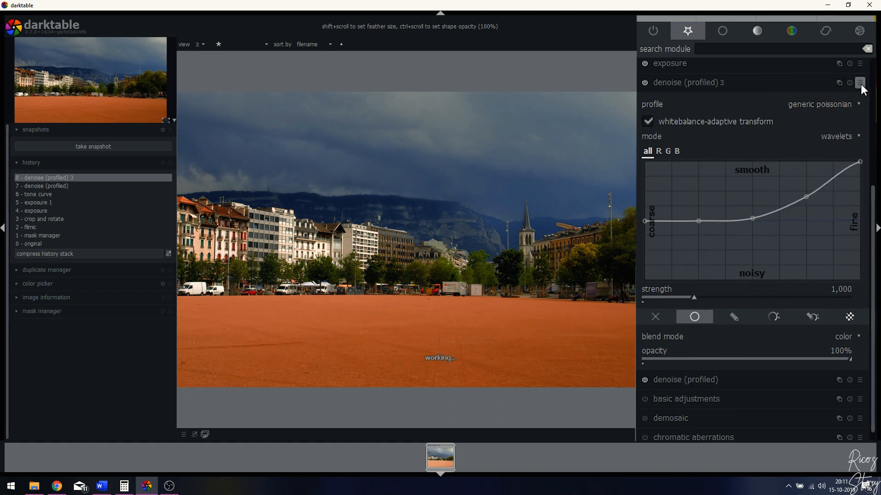
{"action": "left_click", "coordinate": [860, 84]}
{"action": "left_click", "coordinate": [816, 108]}
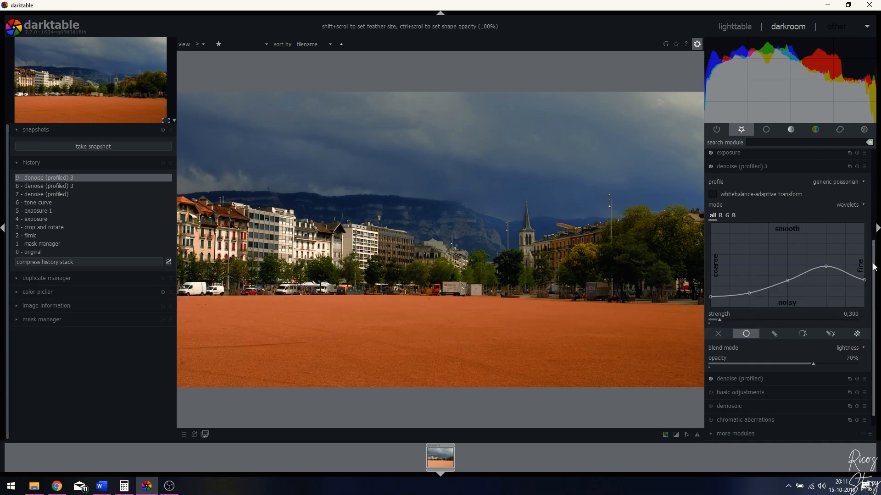
Step: Set the blend opacity of the original denoise (profiled) instance to 60% and collapse the module
{"action": "scroll", "coordinate": [751, 379], "scroll_direction": "down", "scroll_amount": 1}
{"action": "left_click", "coordinate": [753, 364]}
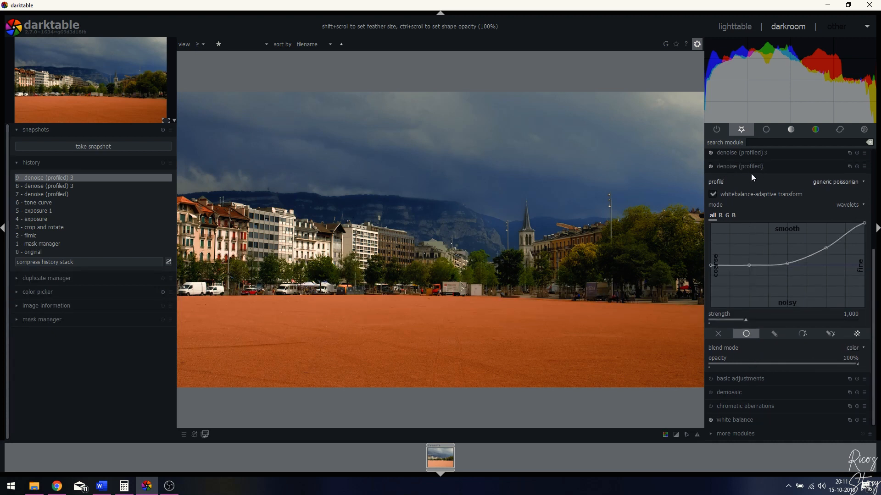
{"action": "right_click", "coordinate": [852, 360]}
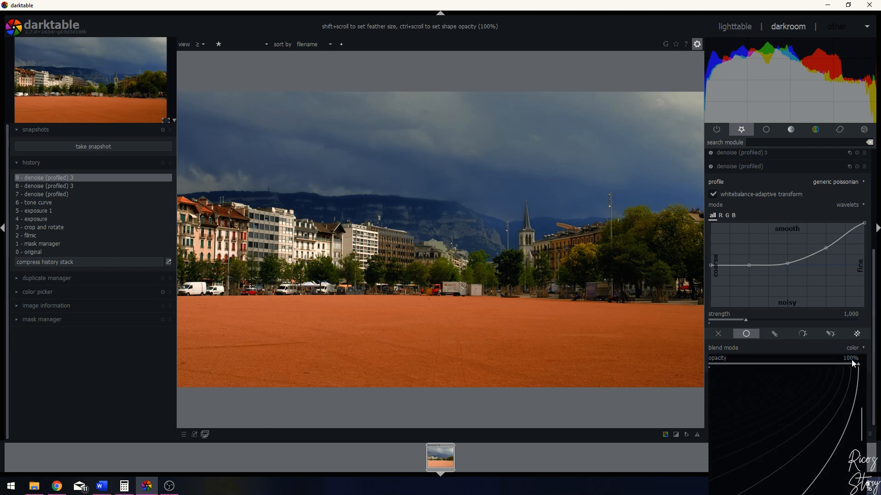
{"action": "type", "text": "60"}
{"action": "key", "text": "Return"}
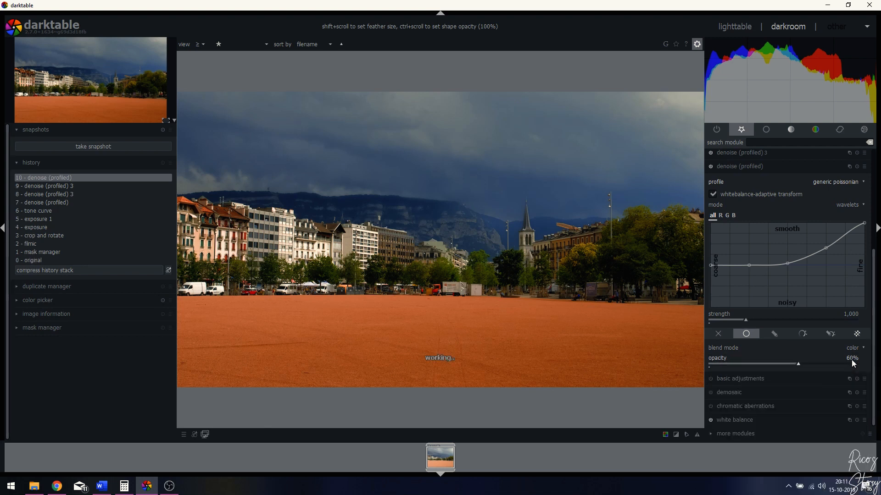
{"action": "left_click", "coordinate": [735, 167]}
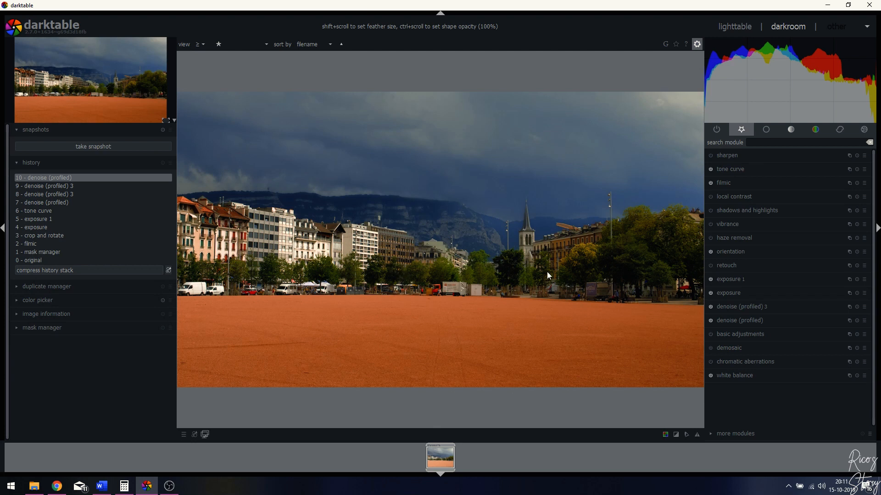
Step: Switch on the sharpen module with its default settings
{"action": "left_click", "coordinate": [712, 156]}
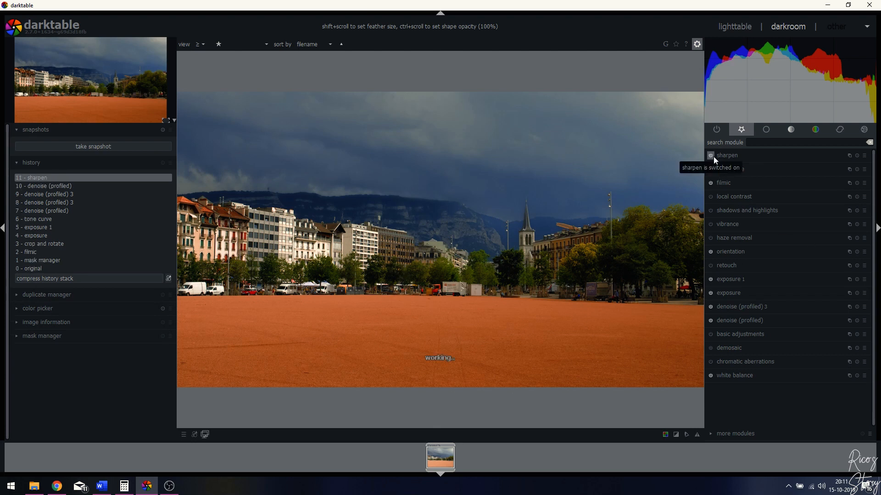